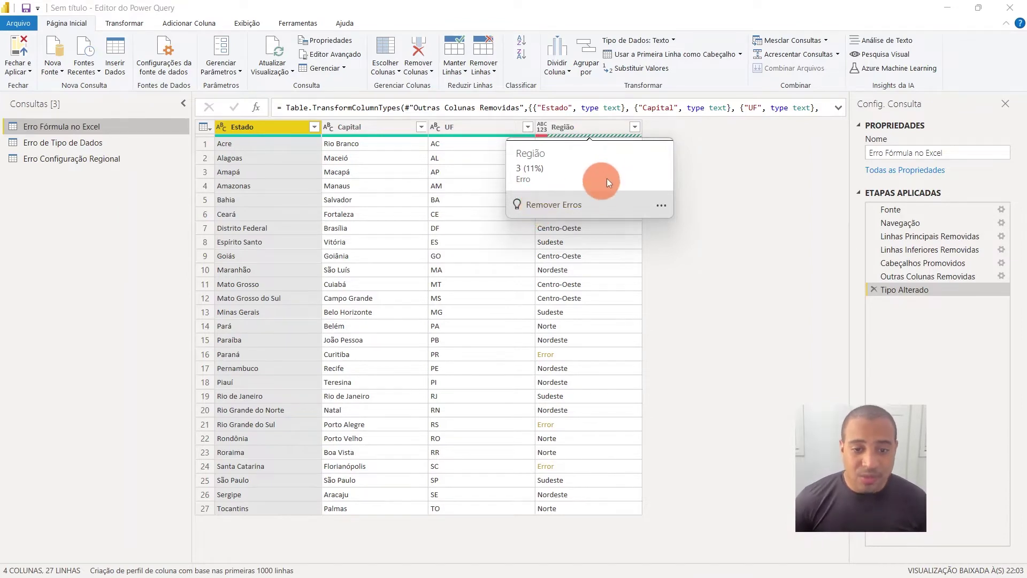
Dismiss the Região column's error summary popup showing 3 errors (11%)
click(598, 285)
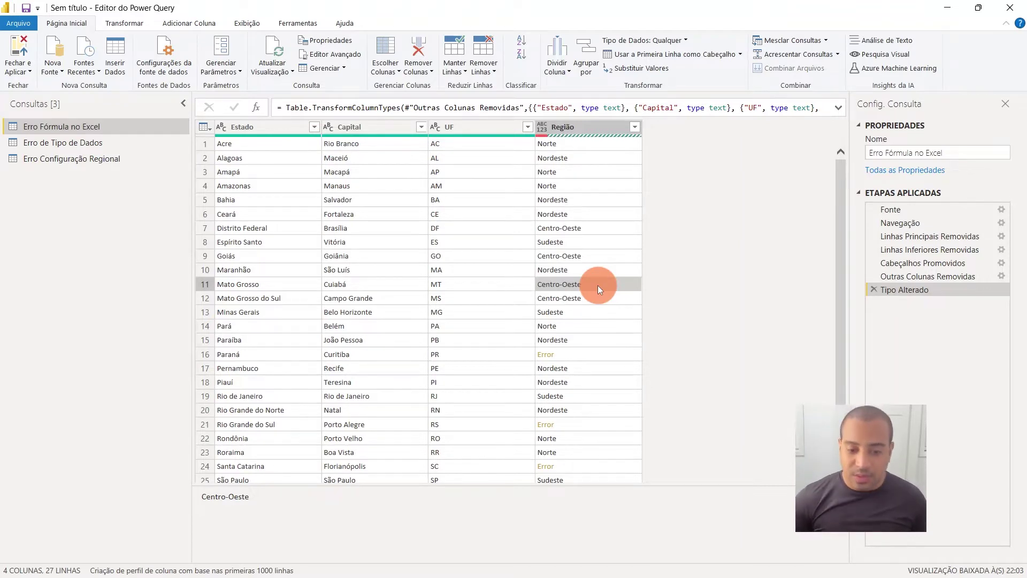
Select the Paraná, Rio Grande do Sul and Santa Catarina error rows (16, 21, 24)
scroll(603, 346, down, 1)
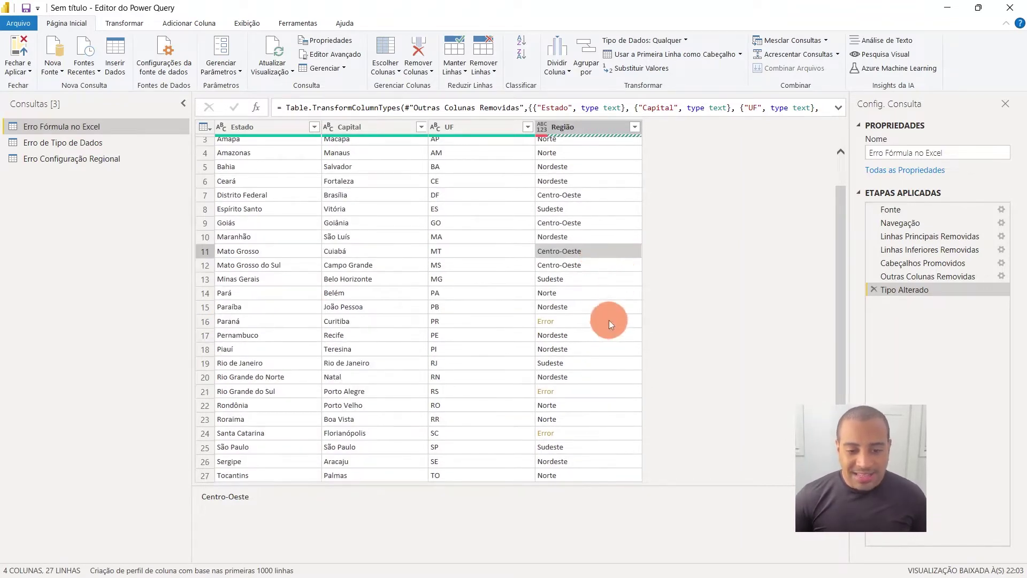
scroll(613, 372, up, 1)
scroll(621, 321, down, 1)
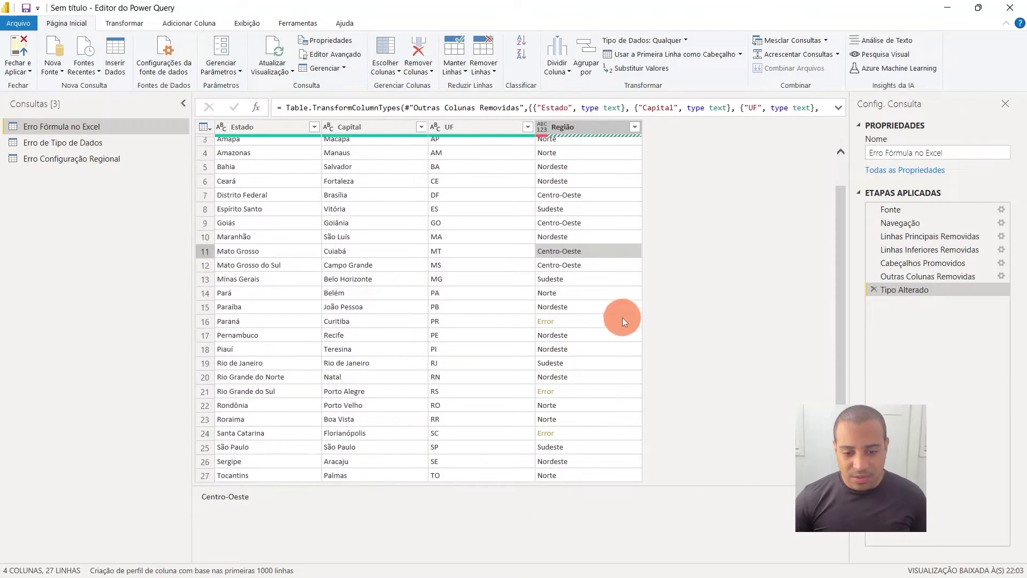
click(204, 321)
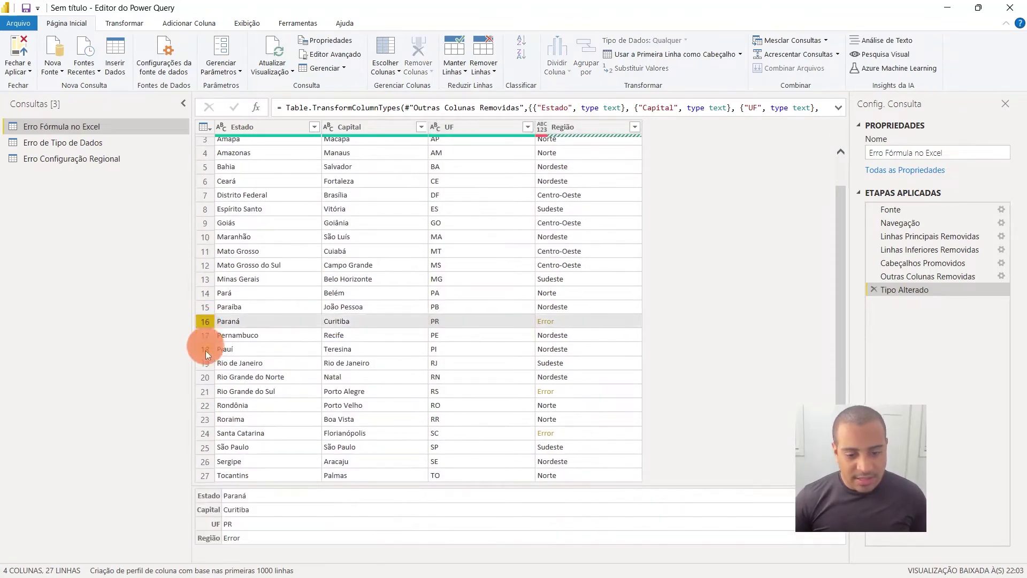
click(204, 392)
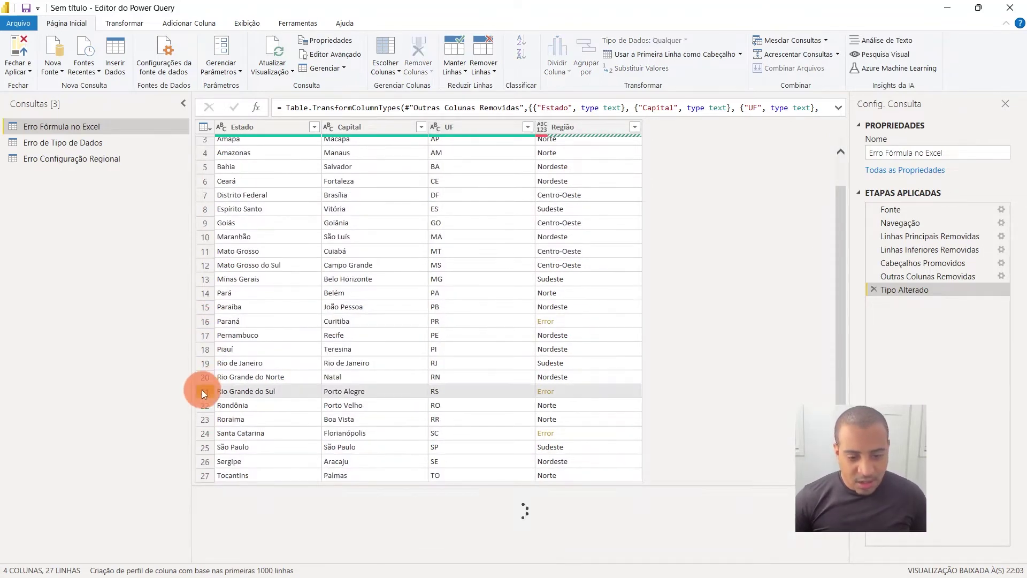
click(205, 432)
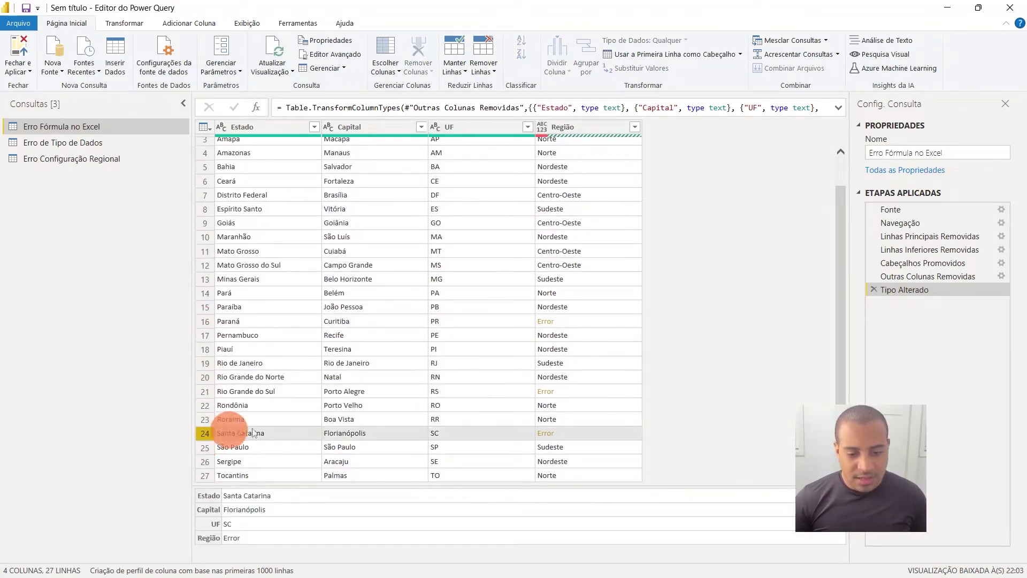
Show Paraná's Região error detail, the invalid '#N/A' cell value, in an enlarged details pane
click(418, 263)
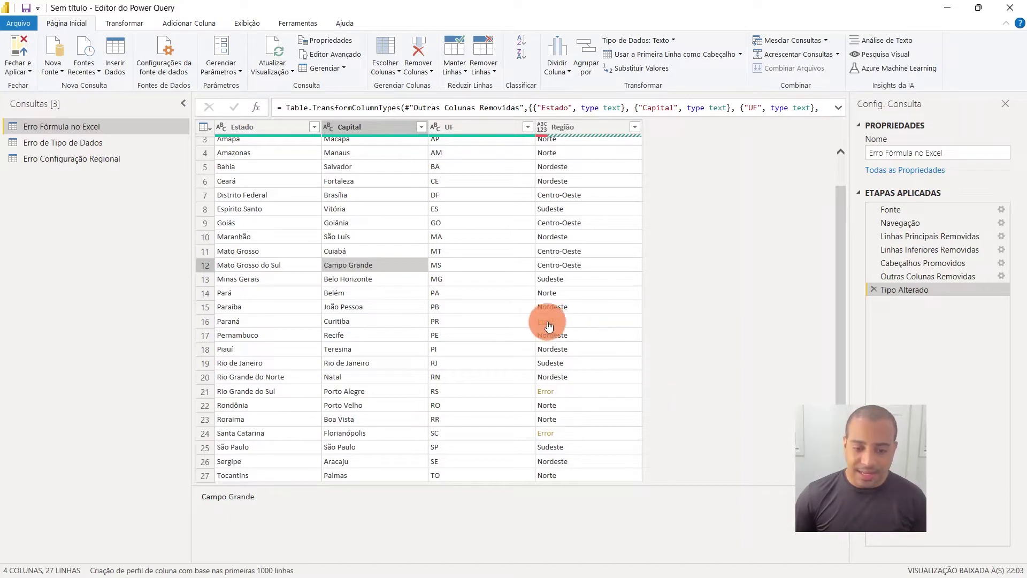
click(621, 320)
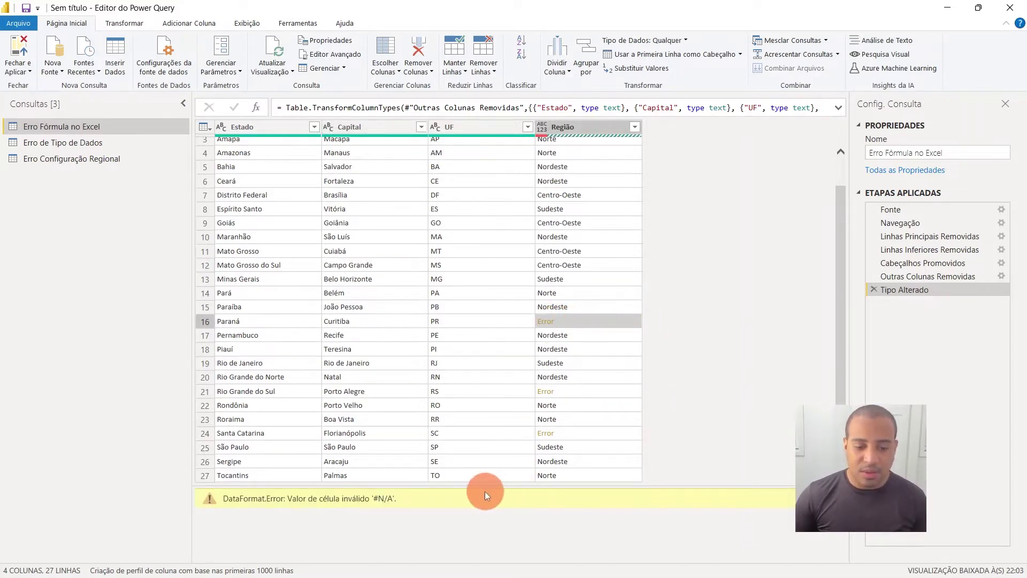
drag(489, 485, 508, 345)
Open Rio Grande do Sul's Região error detail, confirming the same '#N/A' cause
click(387, 352)
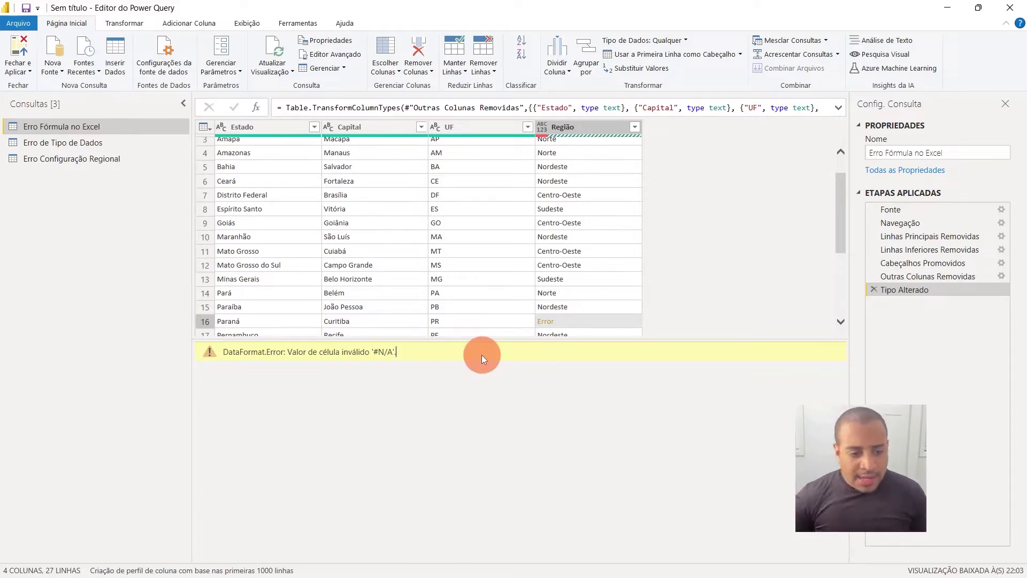
scroll(580, 291, down, 2)
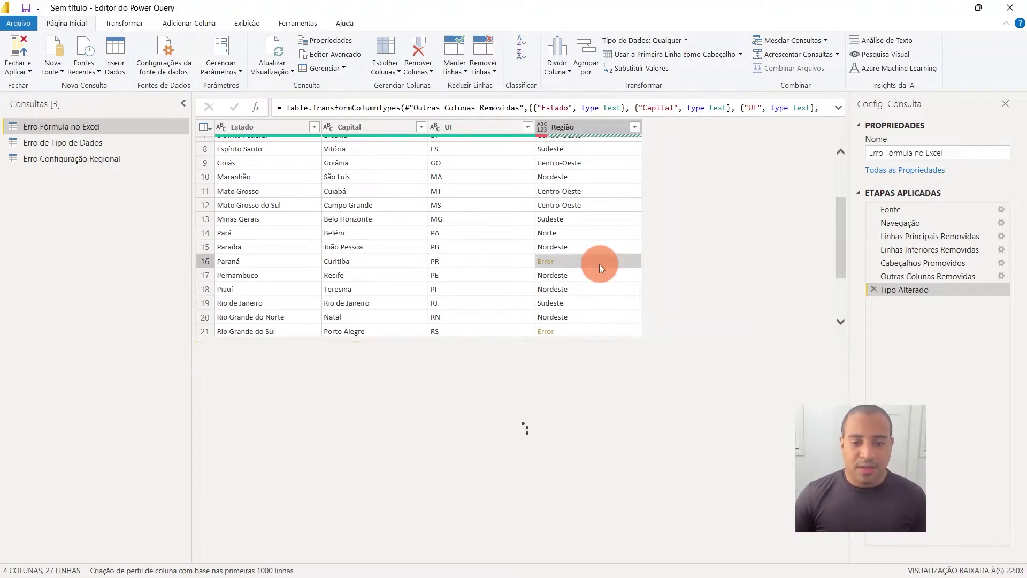
scroll(602, 286, down, 2)
click(614, 247)
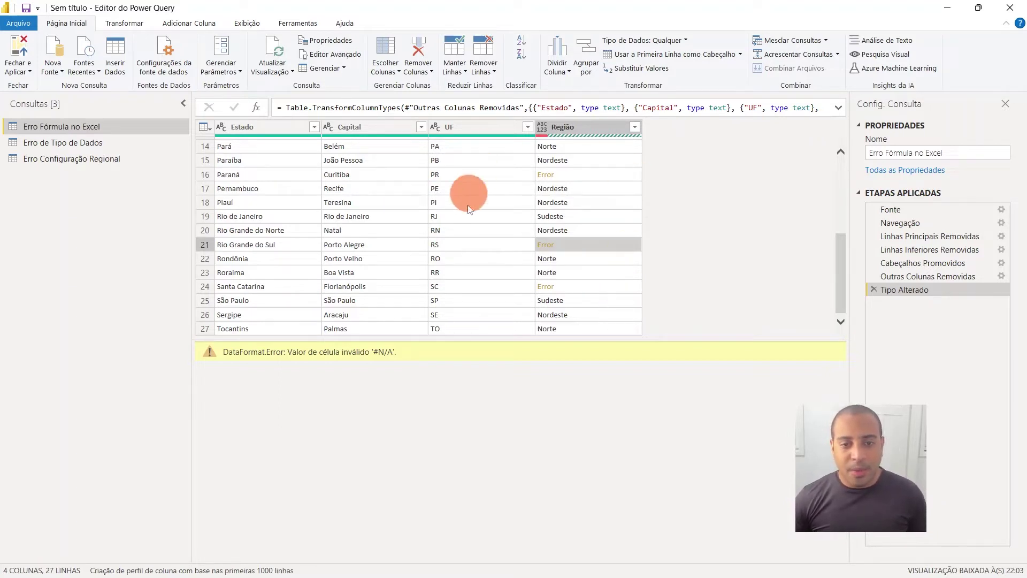
click(594, 128)
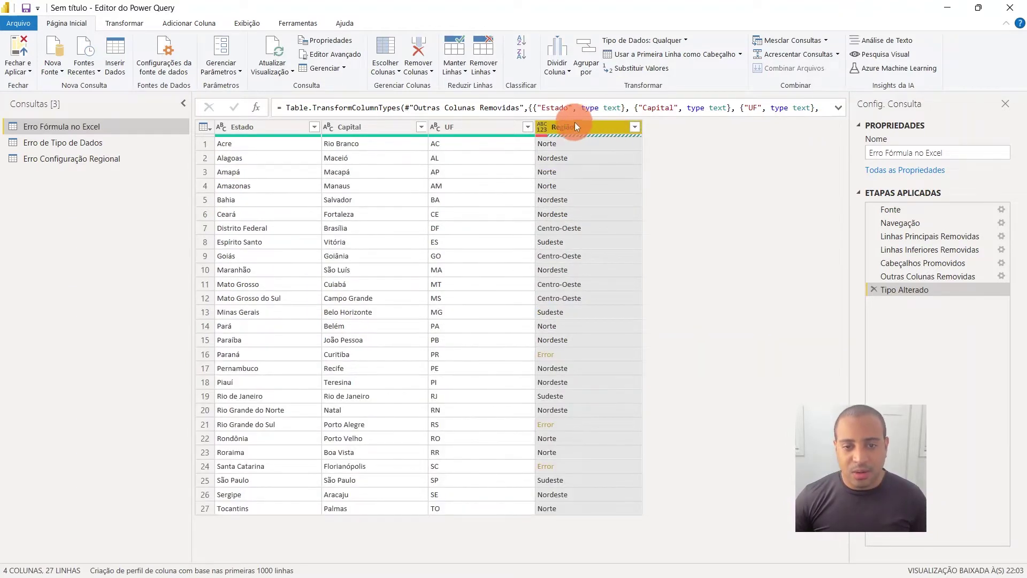
Use Substituir Erros to replace Região errors with null, then confirm Paraná's Região value now reads null
right_click(578, 126)
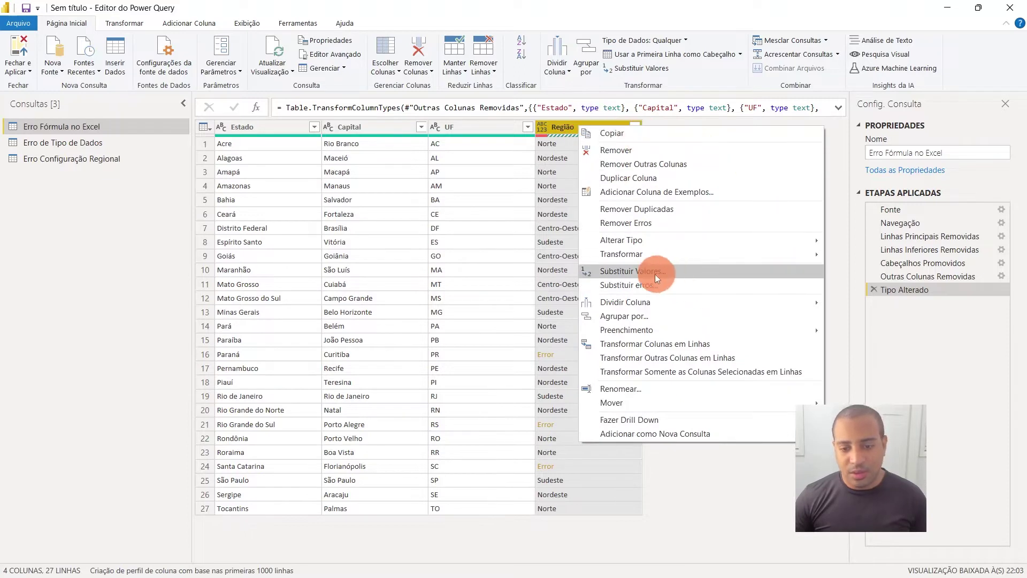
click(622, 288)
text(NUL)
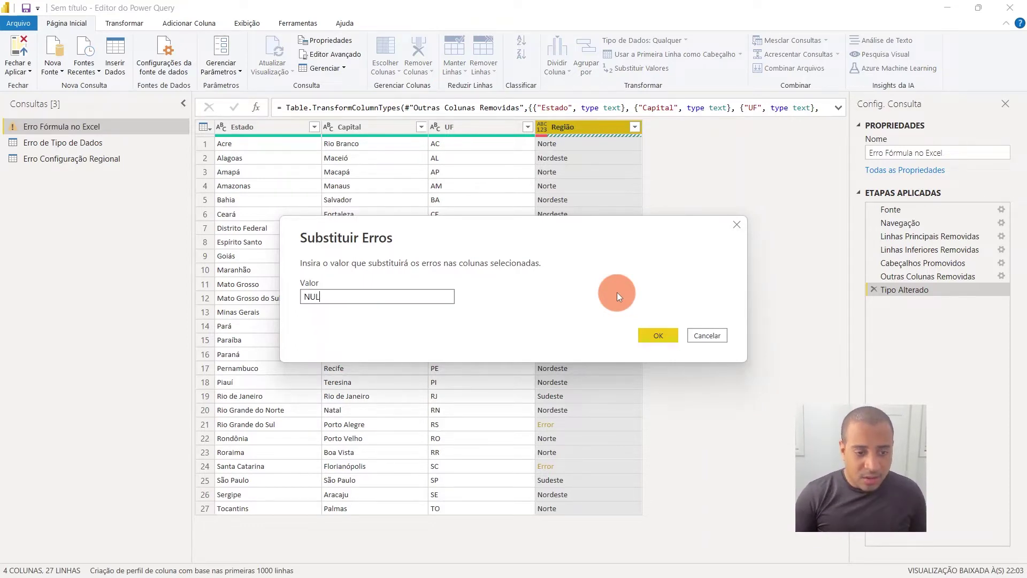
key(BackSpace)
key(BackSpace)
key(BackSpace)
key(Caps_Lock)
text(null)
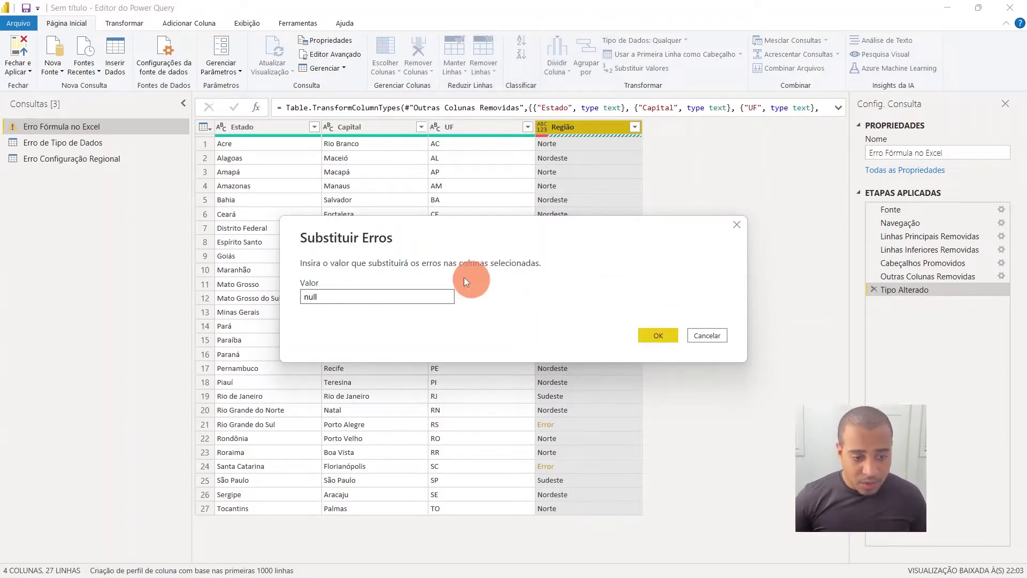
click(655, 335)
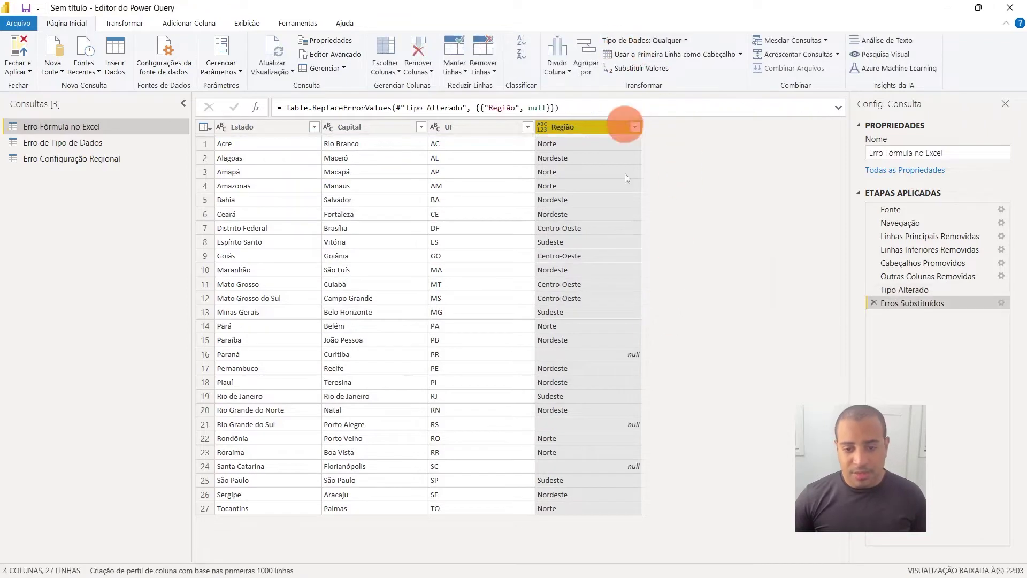
click(587, 353)
Check that Rio Grande do Sul's and Paraná's Região values now read null
scroll(610, 321, down, 3)
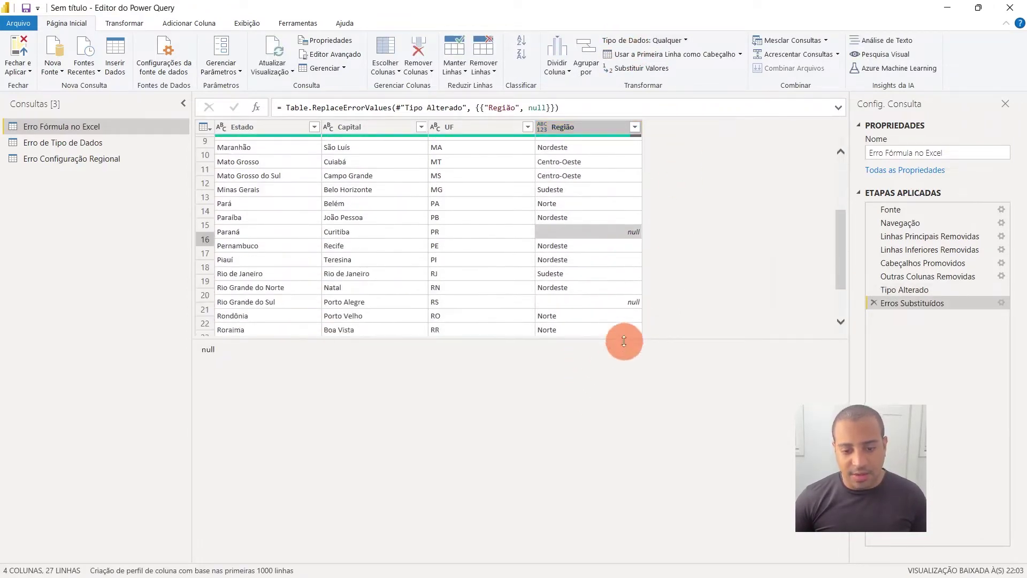
click(605, 277)
click(602, 208)
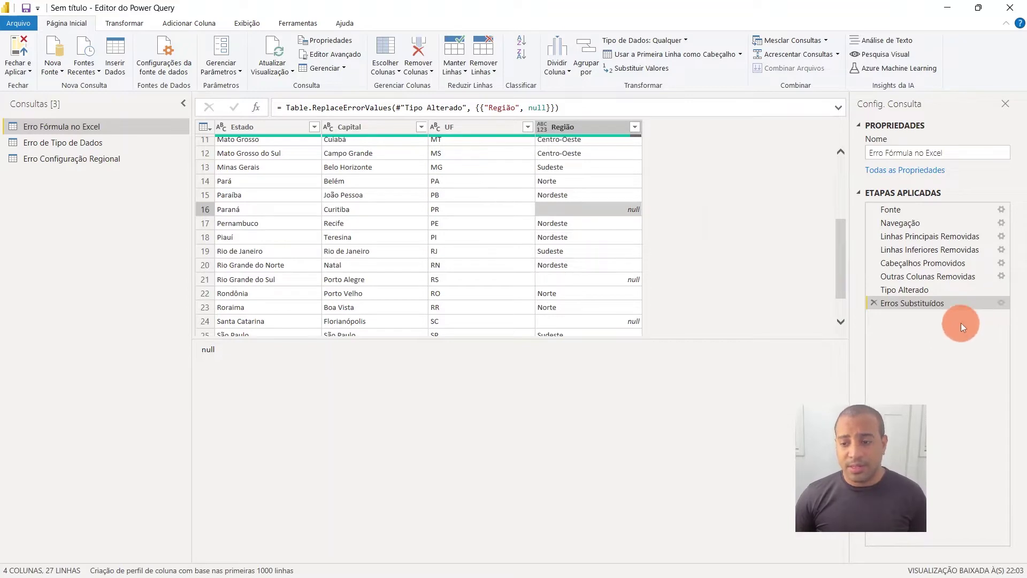
Edit the Erros Substituídos step to use 'Não Identificado' instead of null, and refresh the preview
click(1000, 303)
double_click(371, 297)
text(Não Iden)
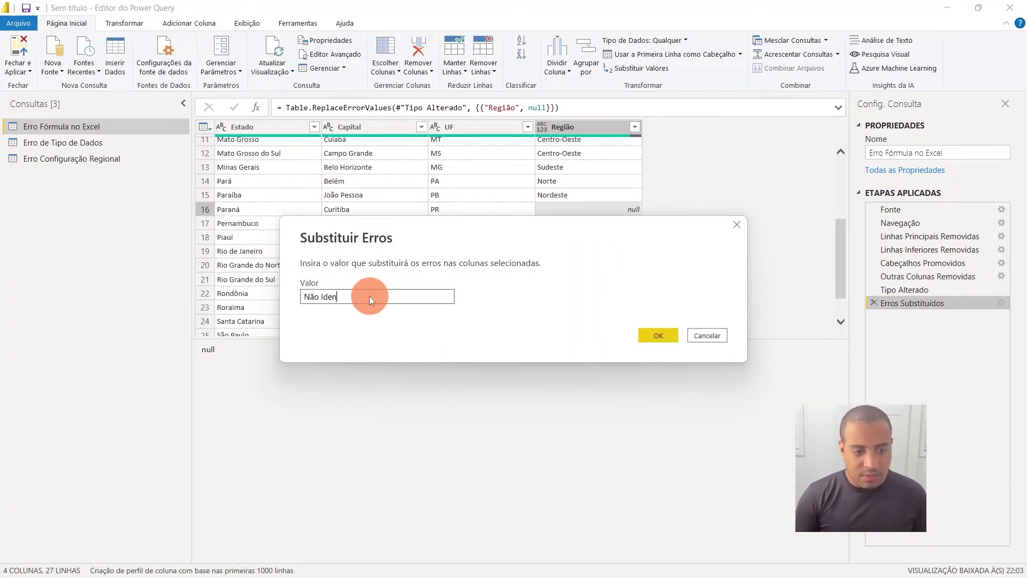
text(tificado)
key(Return)
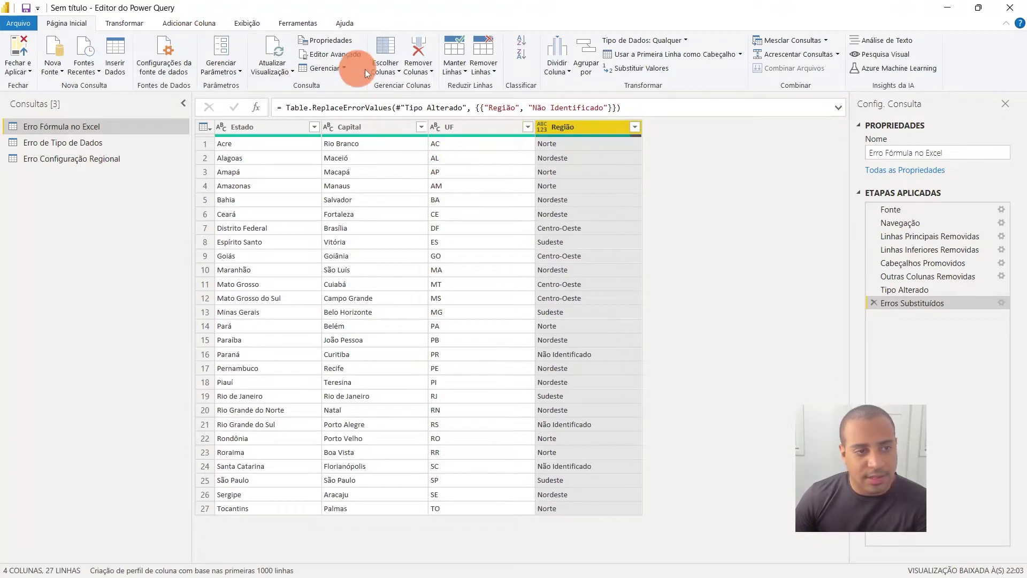
click(287, 54)
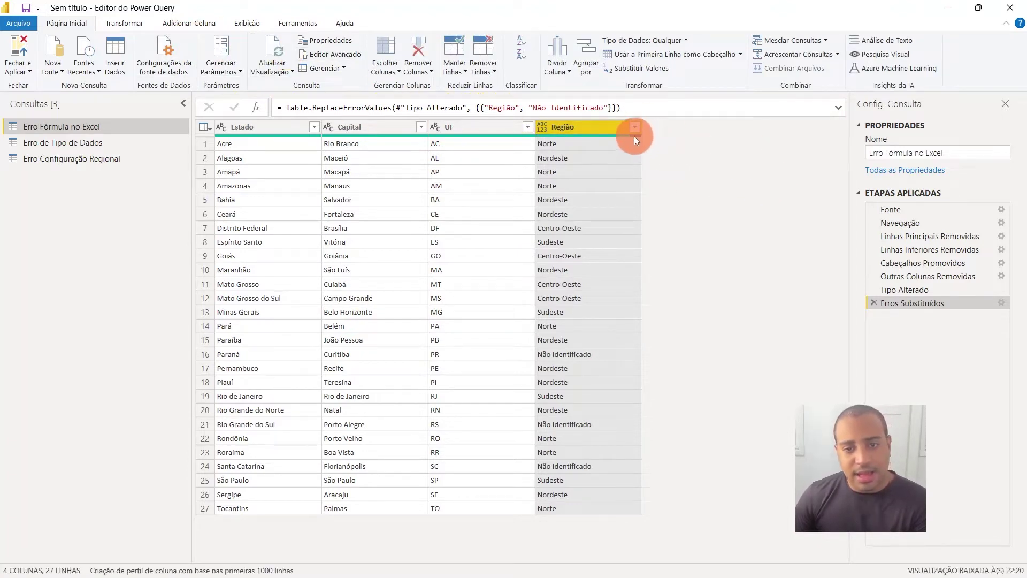
mouse_move(589, 135)
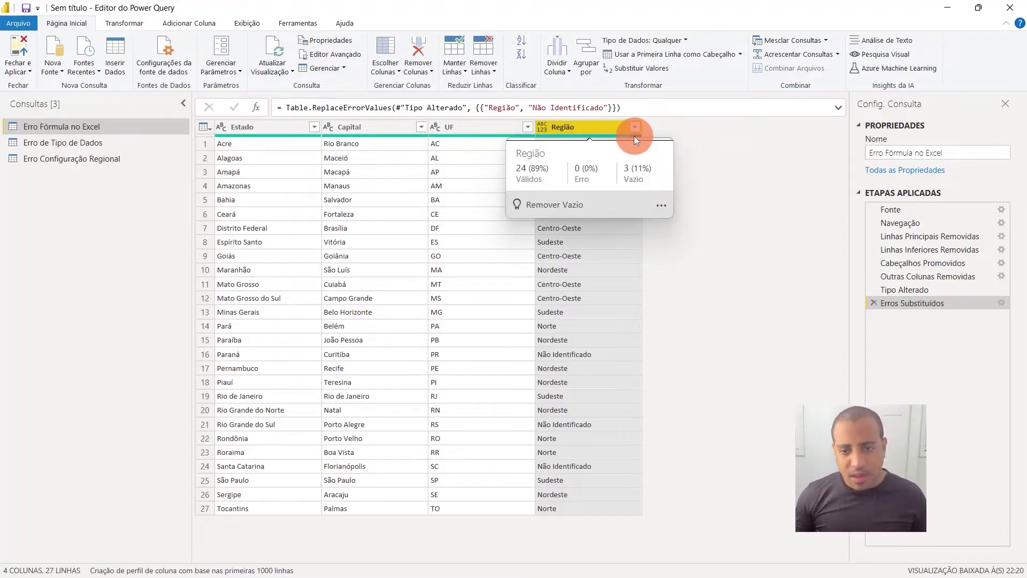
Confirm Paraná shows Não Identificado, then inspect Distrito and whole-number CEP values in Erro de Tipo de Dados
click(616, 351)
scroll(604, 299, down, 3)
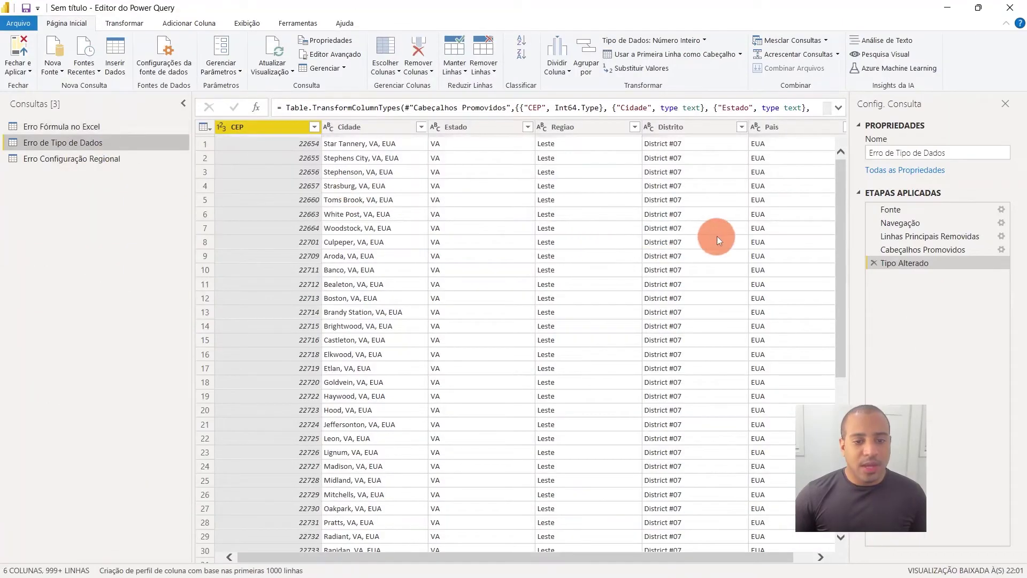
click(717, 239)
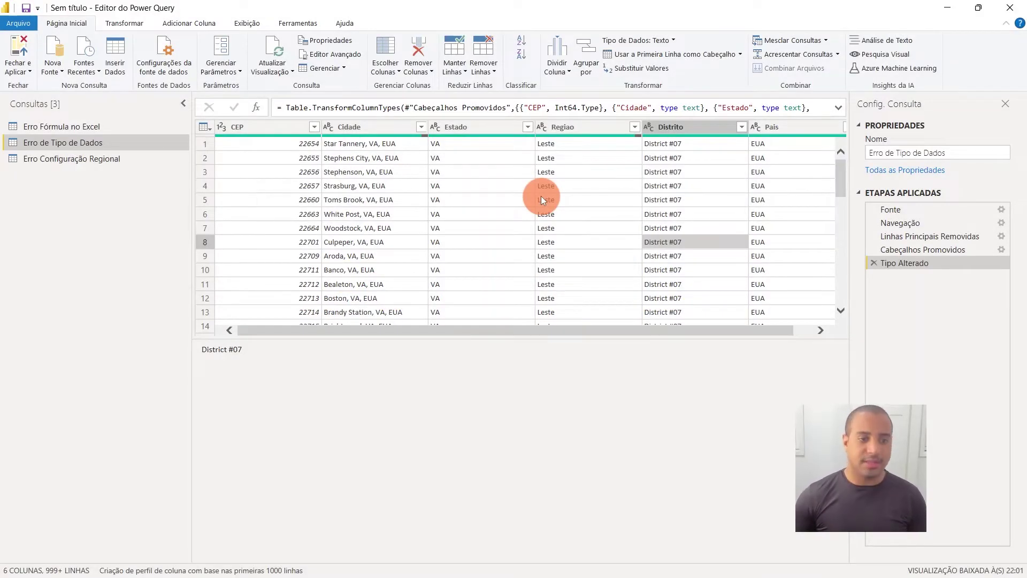
click(317, 232)
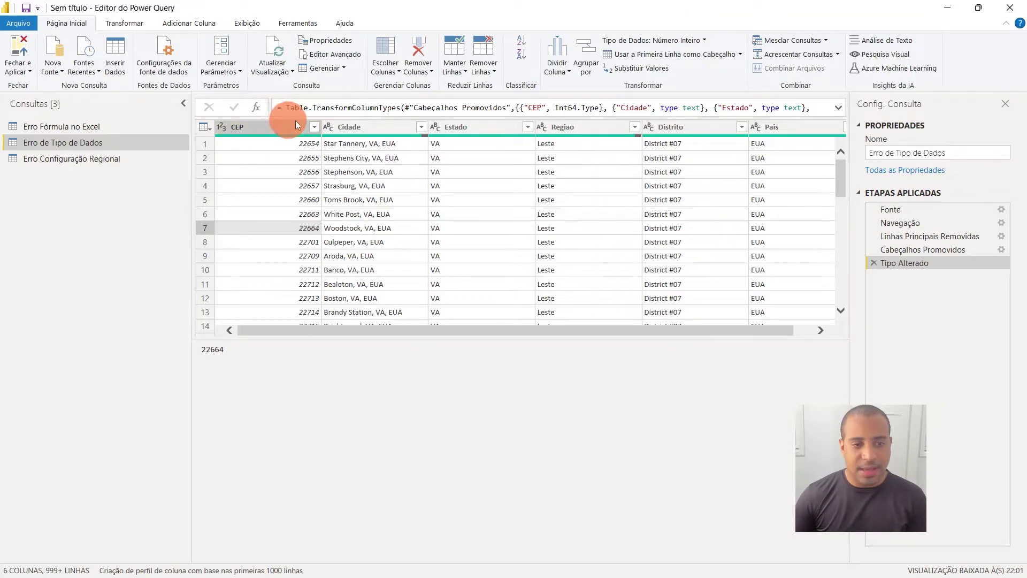
Check the data types of the Cidade, Estado, Regiao, Distrito and Pais columns
click(375, 126)
click(497, 127)
click(573, 123)
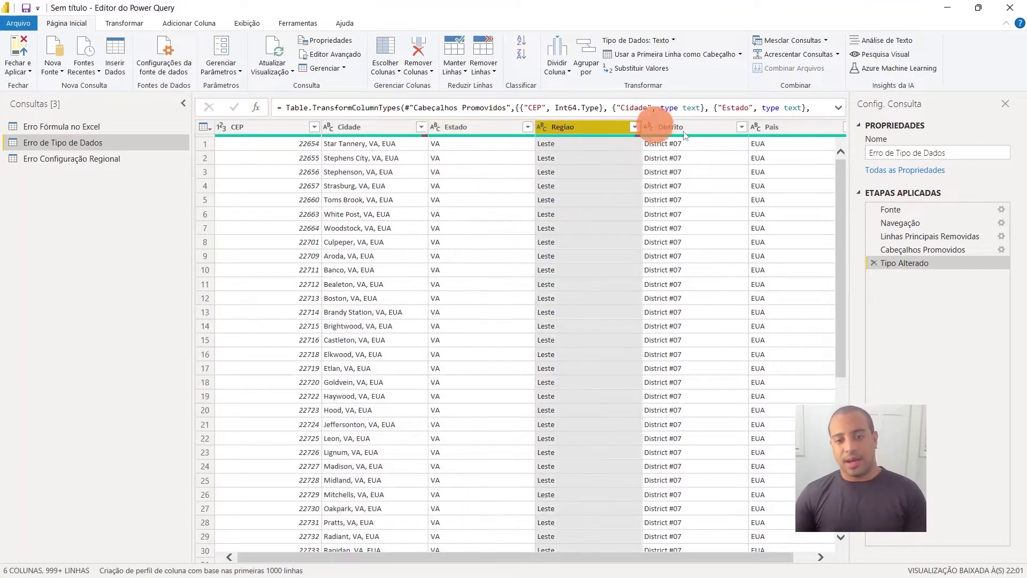
click(706, 126)
click(789, 125)
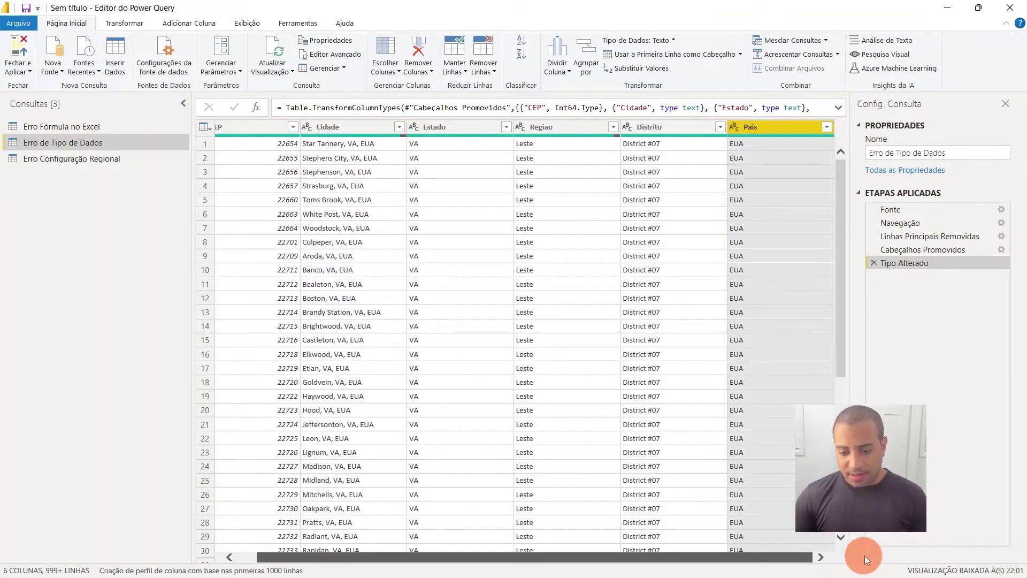
click(754, 458)
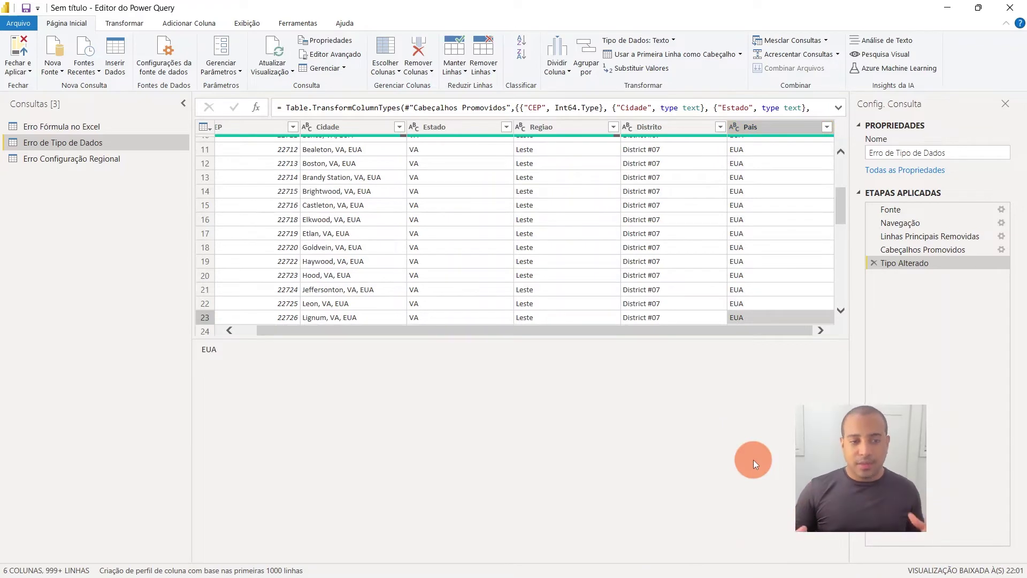
Inspect CEP values in rows 17 and 11, then open the CEP column's data-type menu
drag(435, 331, 432, 332)
click(287, 232)
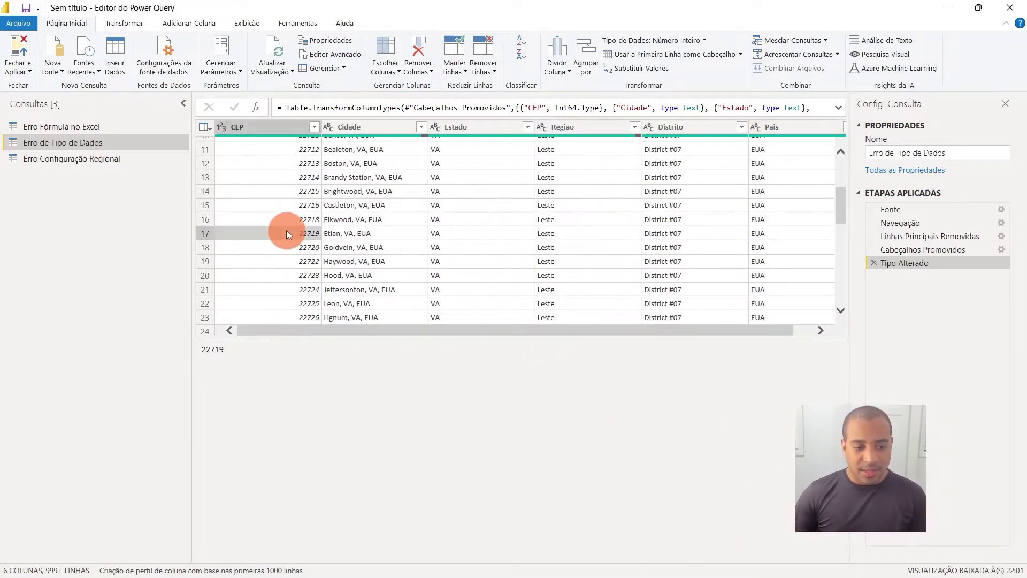
click(279, 144)
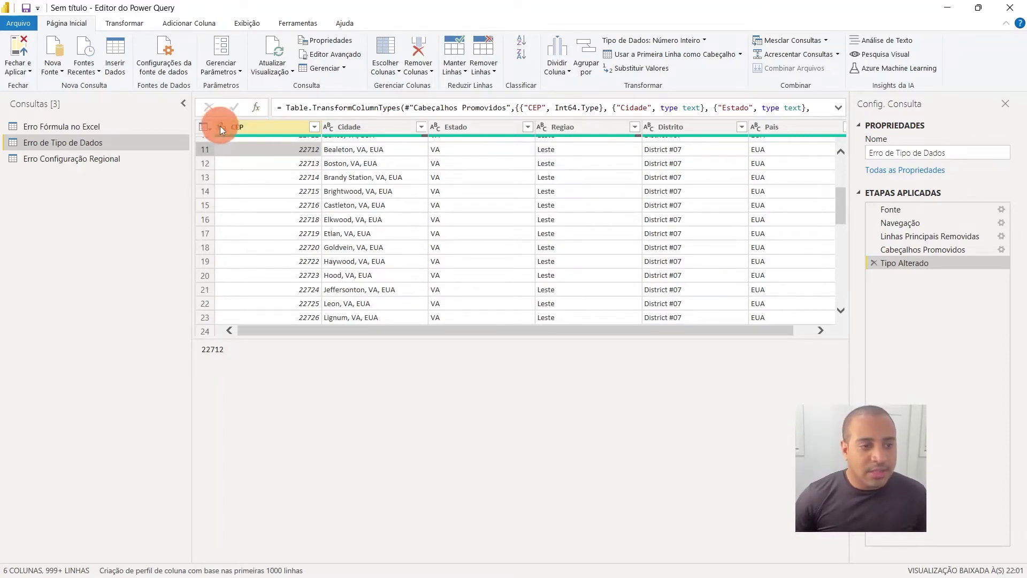
click(245, 129)
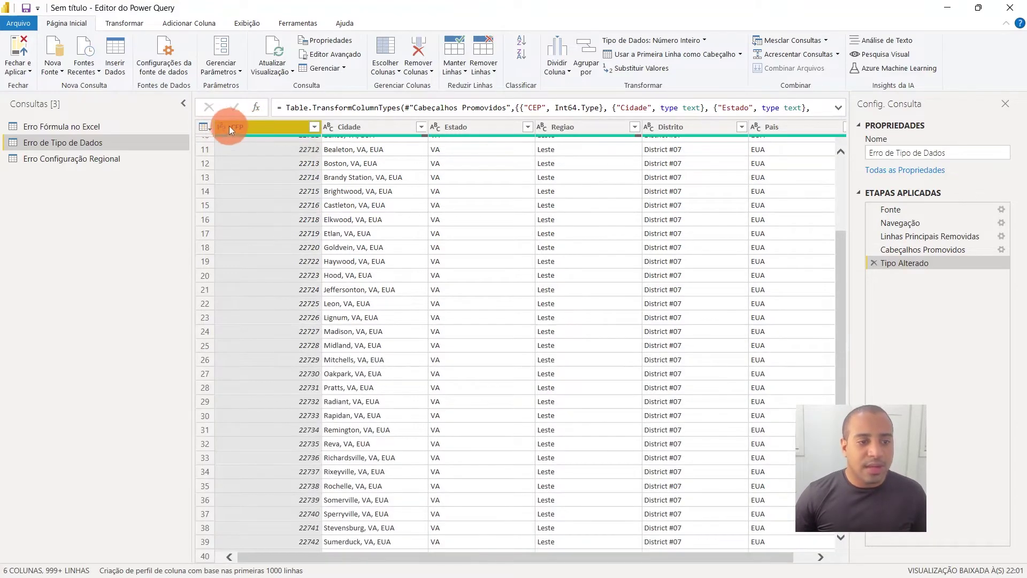
click(224, 127)
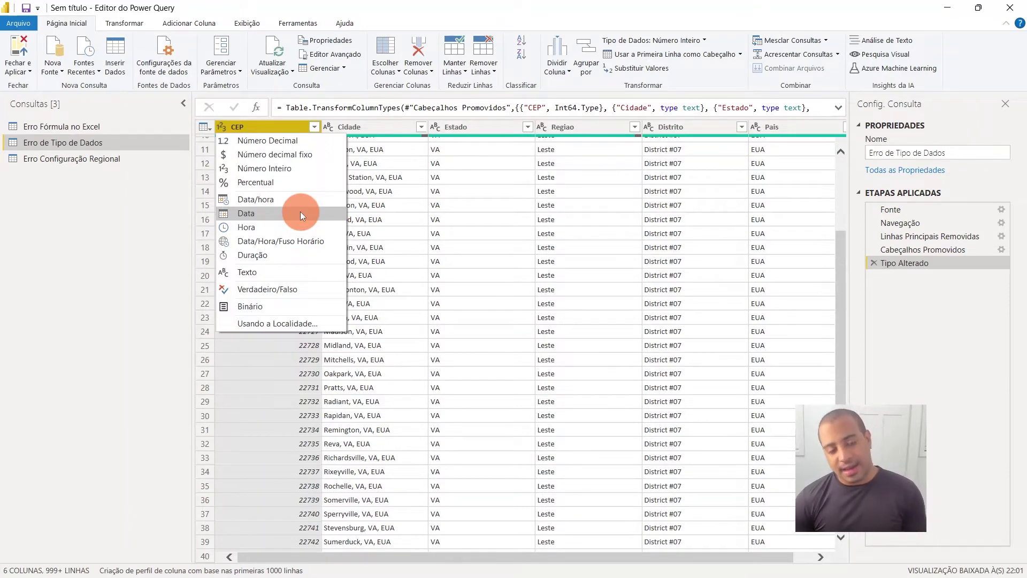
Close the type menu leaving CEP unchanged, and check CEP values 22663, 22660 and 22657
click(409, 200)
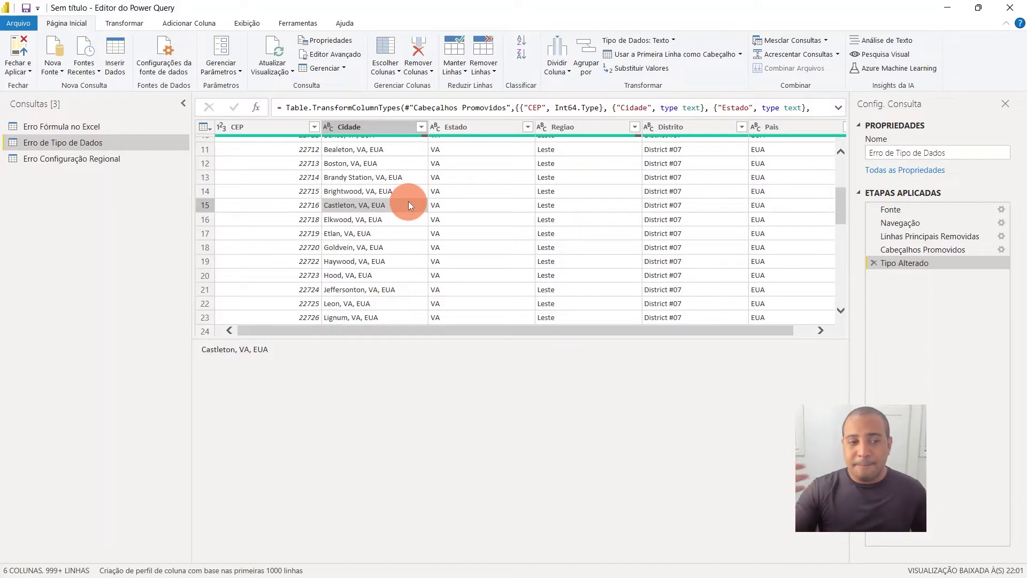
click(302, 140)
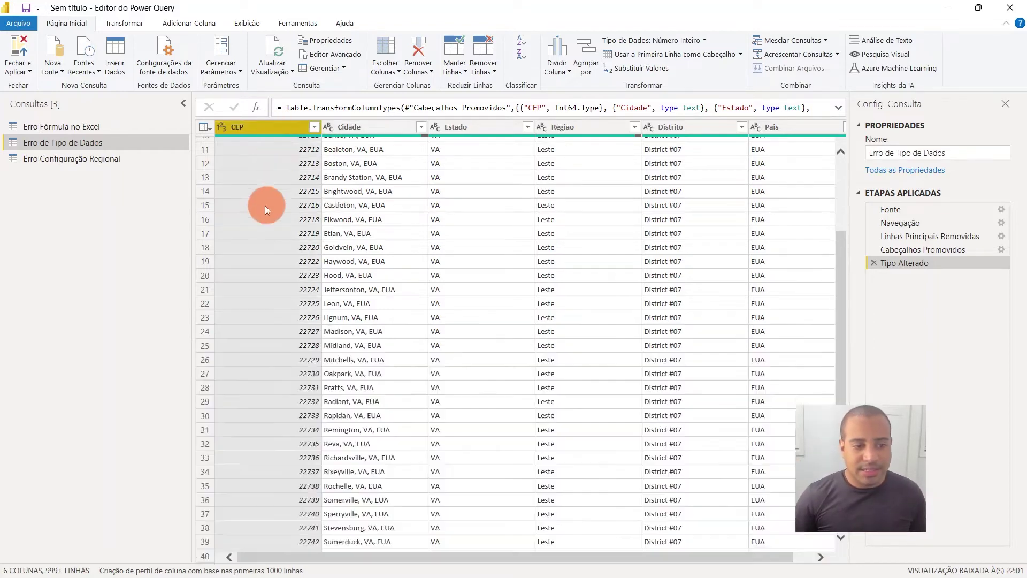
scroll(270, 193, up, 4)
click(269, 213)
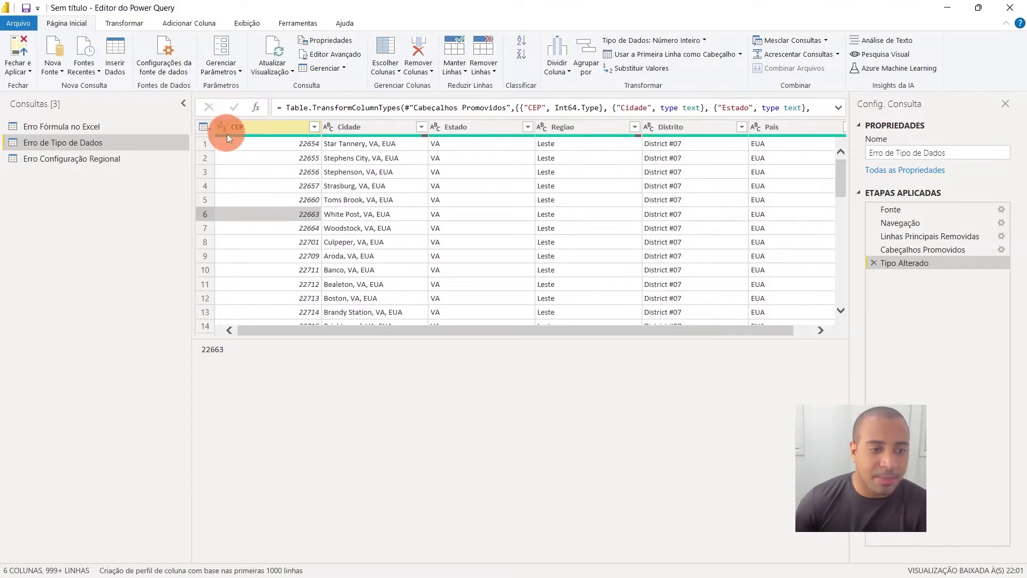
click(298, 158)
click(301, 199)
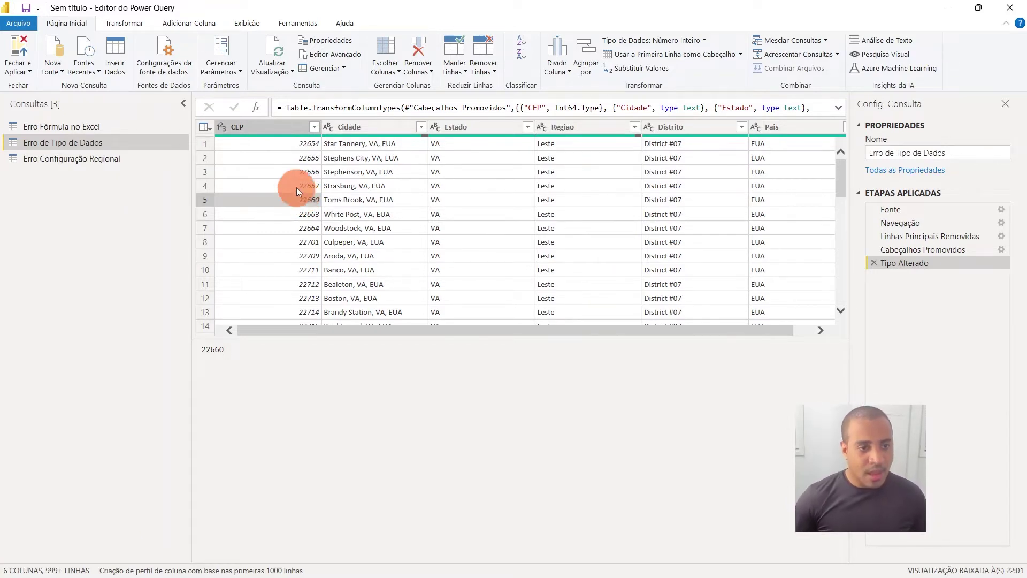
click(296, 186)
Check the lower CEP values 22724, 22726 and 22729
scroll(296, 202, down, 2)
scroll(288, 225, down, 1)
scroll(288, 214, down, 2)
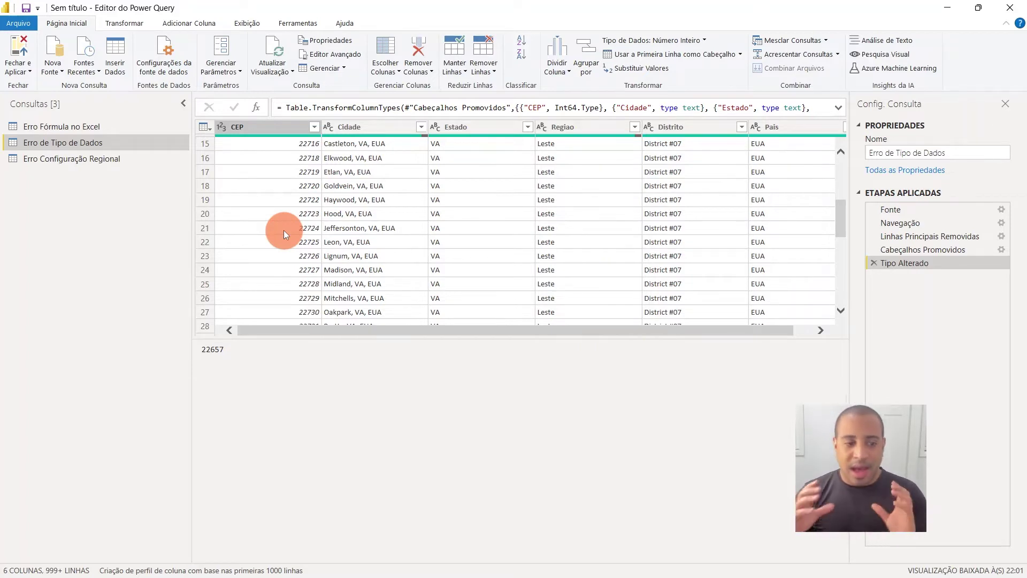
click(284, 230)
click(273, 257)
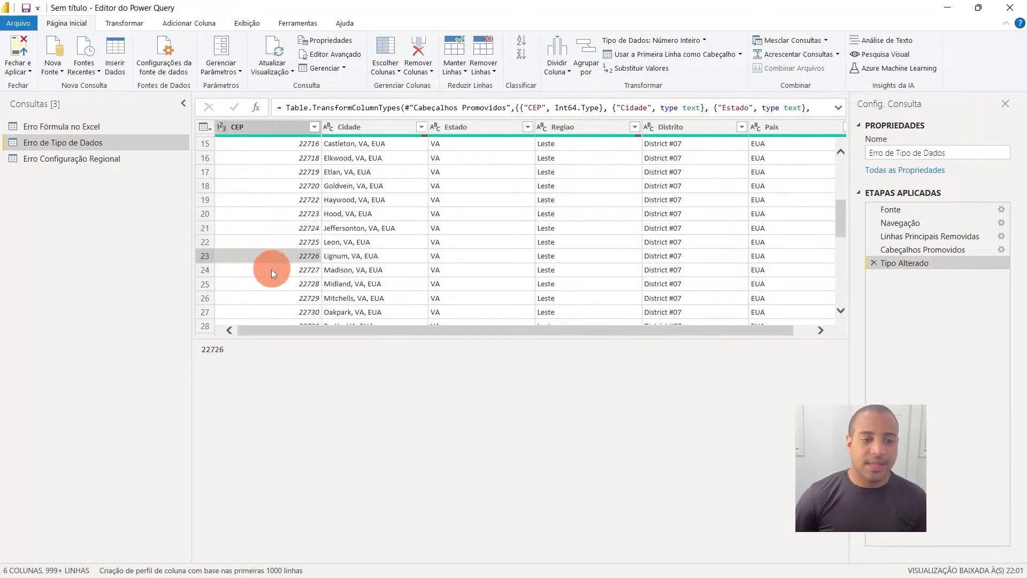
click(267, 295)
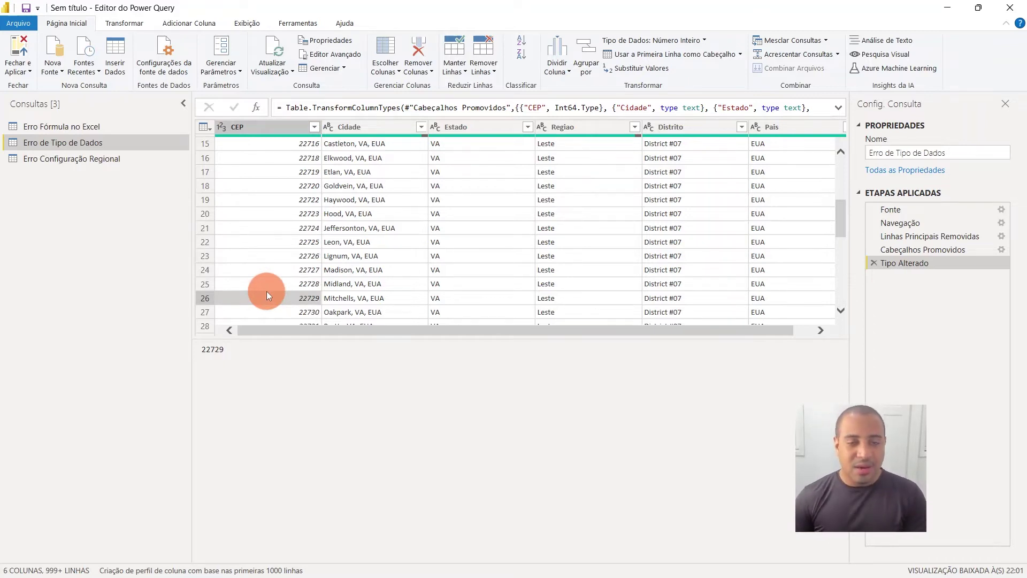
click(275, 256)
scroll(277, 271, up, 3)
scroll(281, 202, up, 2)
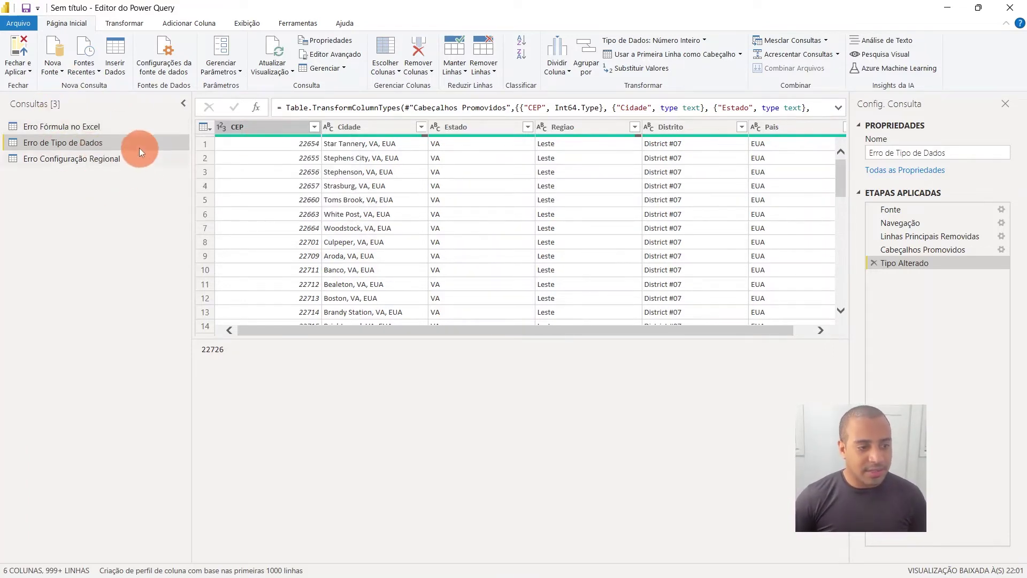
mouse_move(63, 143)
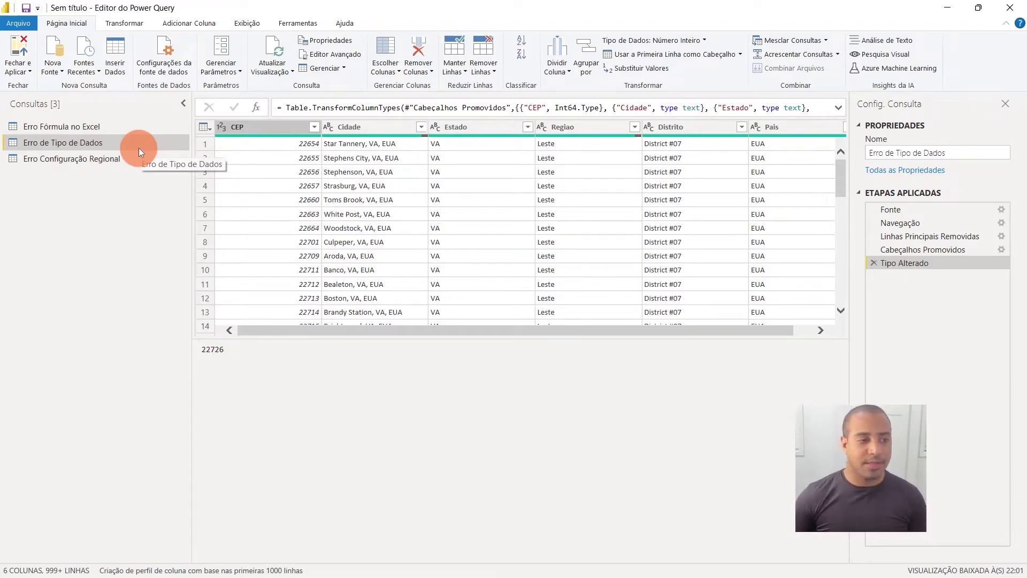
Disable Habilitar carga for the Erro Fórmula no Excel query
right_click(59, 128)
click(108, 198)
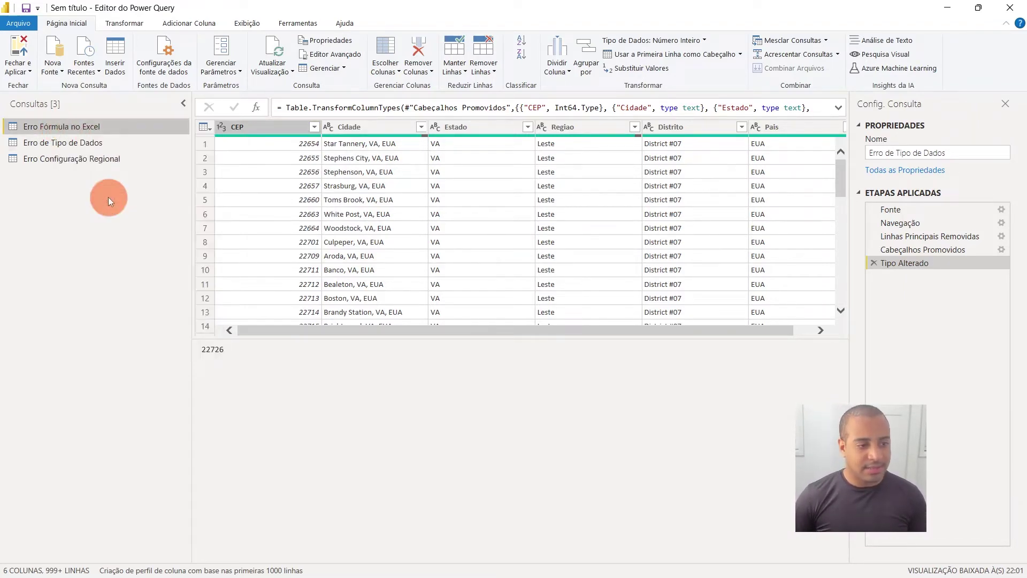
click(85, 157)
Disable loading for Erro Configuração Regional and apply the changes with Fechar e Aplicar
right_click(85, 156)
click(133, 225)
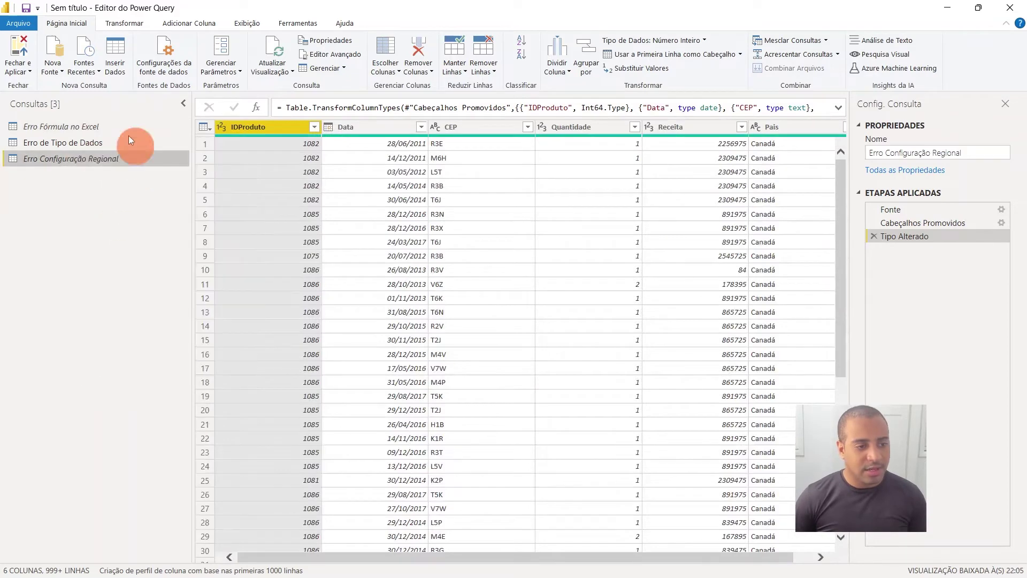
click(18, 48)
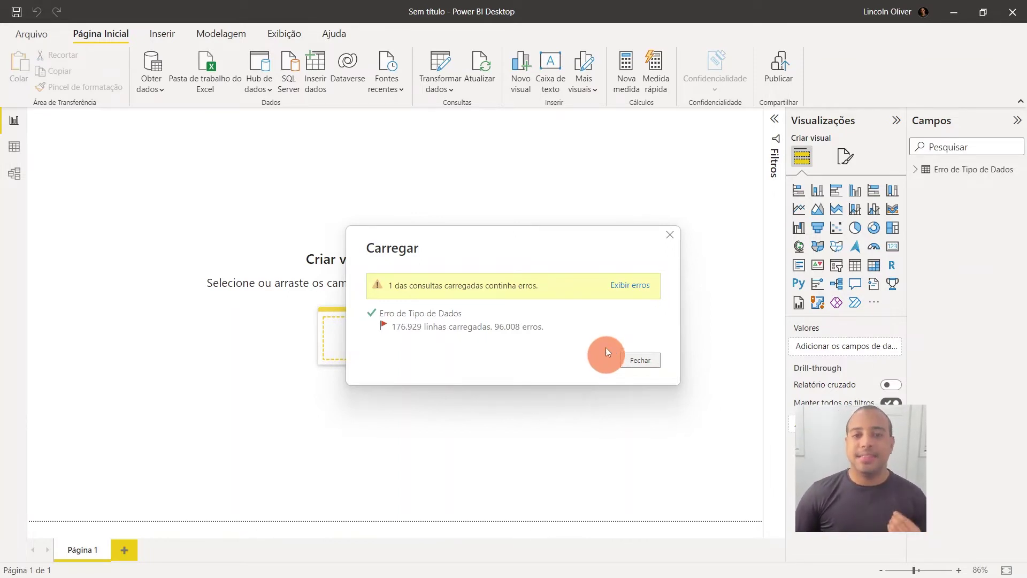
Request the failed-load rows via Exibir erros, then preview the open Power BI windows
click(636, 285)
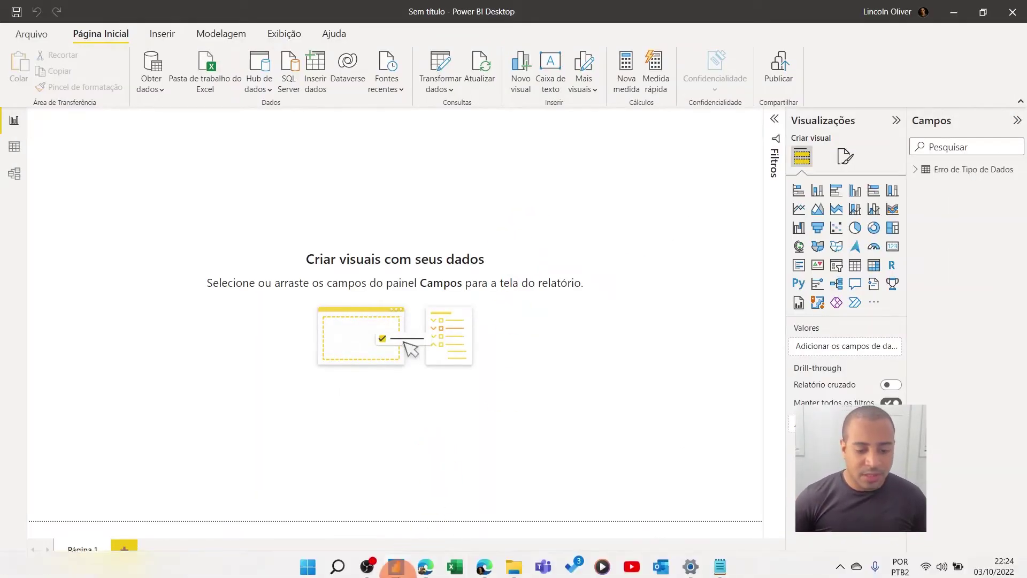
click(396, 562)
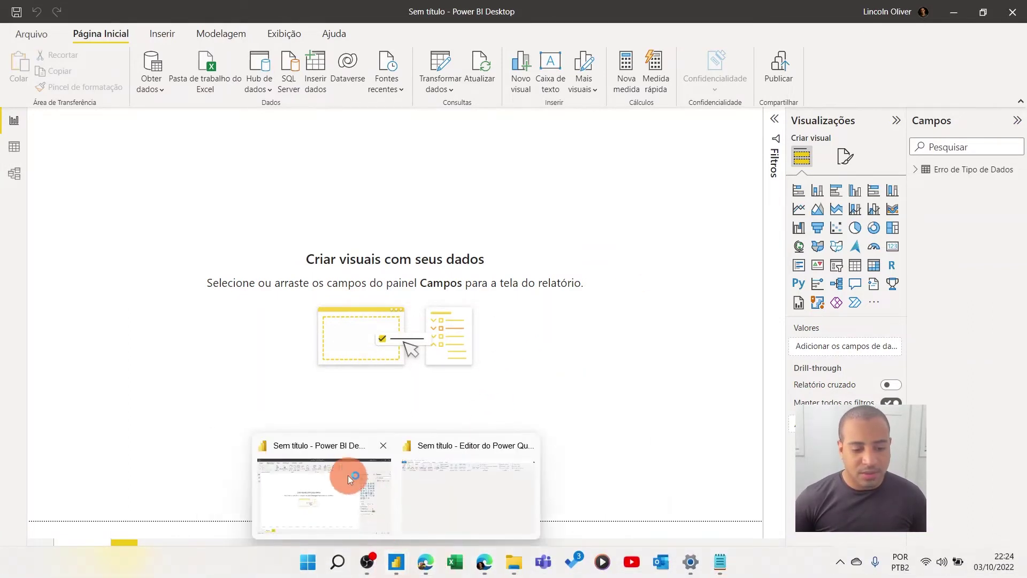
Bring up the Power Query Editor window showing the 'Erros em Erro de Tipo de Dados' query
click(344, 474)
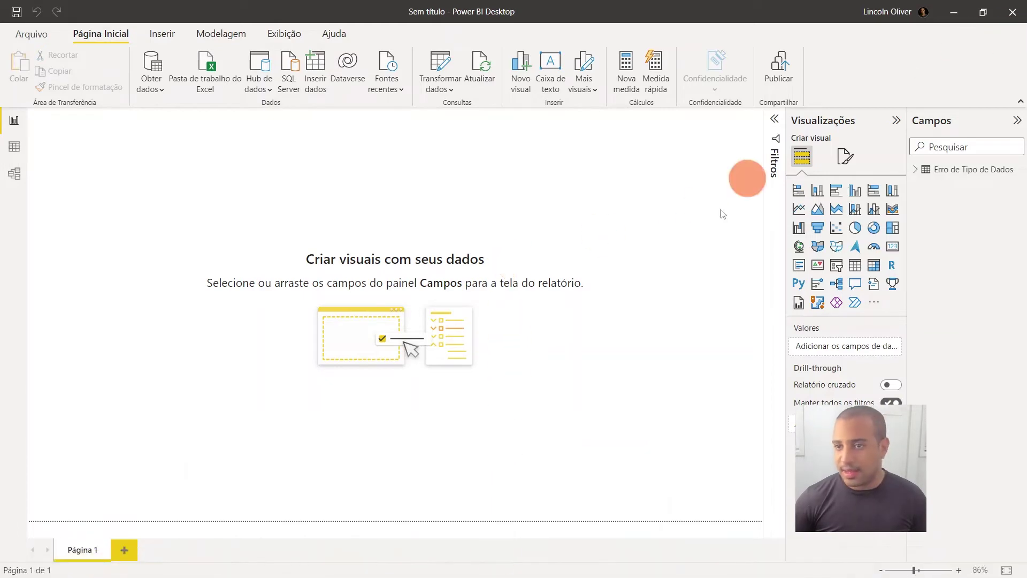
click(414, 564)
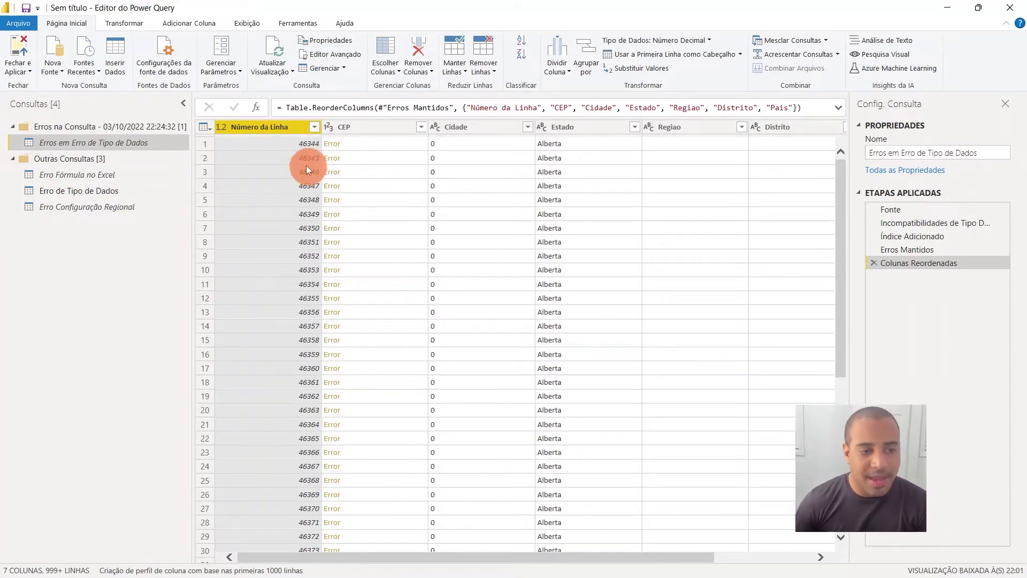
Inspect the first error row (46344) and the CEP column in the error query
click(296, 146)
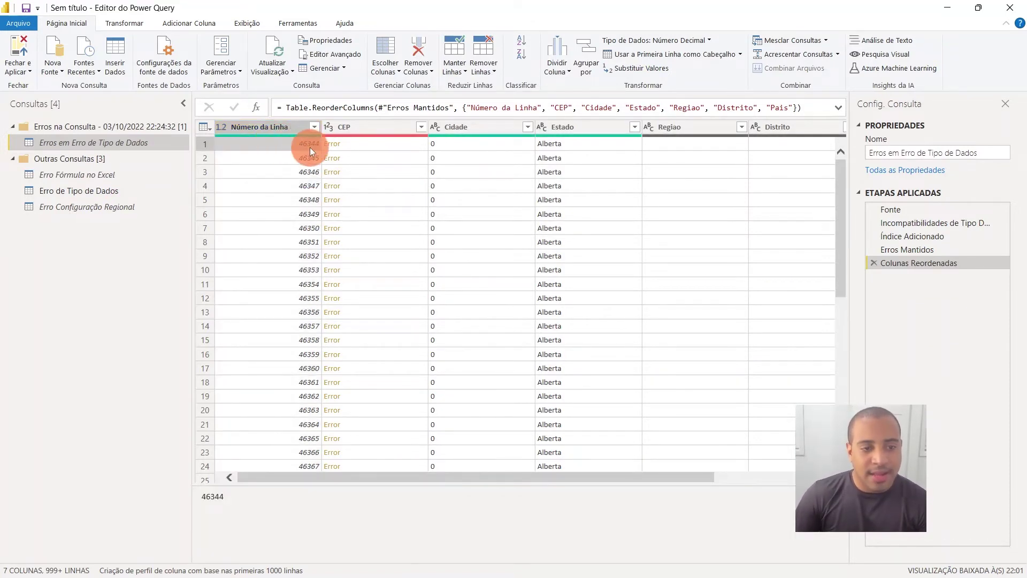
click(281, 128)
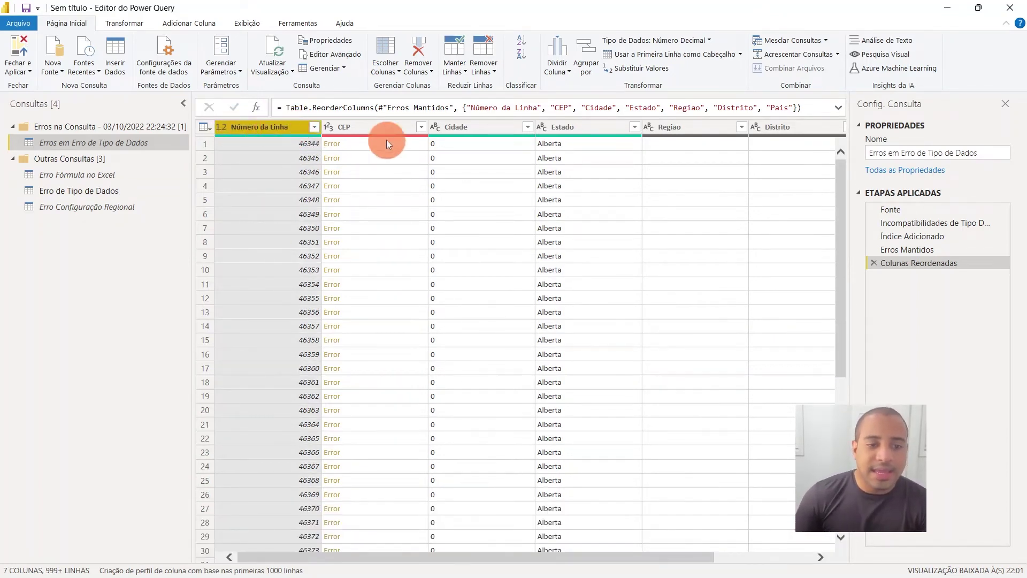
scroll(370, 241, down, 5)
scroll(369, 321, down, 5)
scroll(376, 295, up, 5)
scroll(388, 294, up, 5)
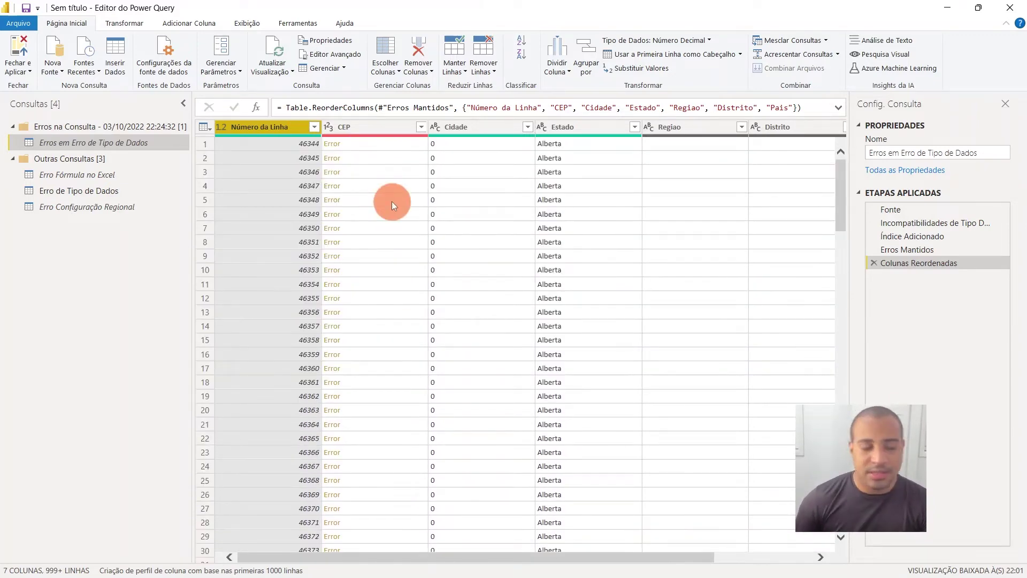
click(387, 129)
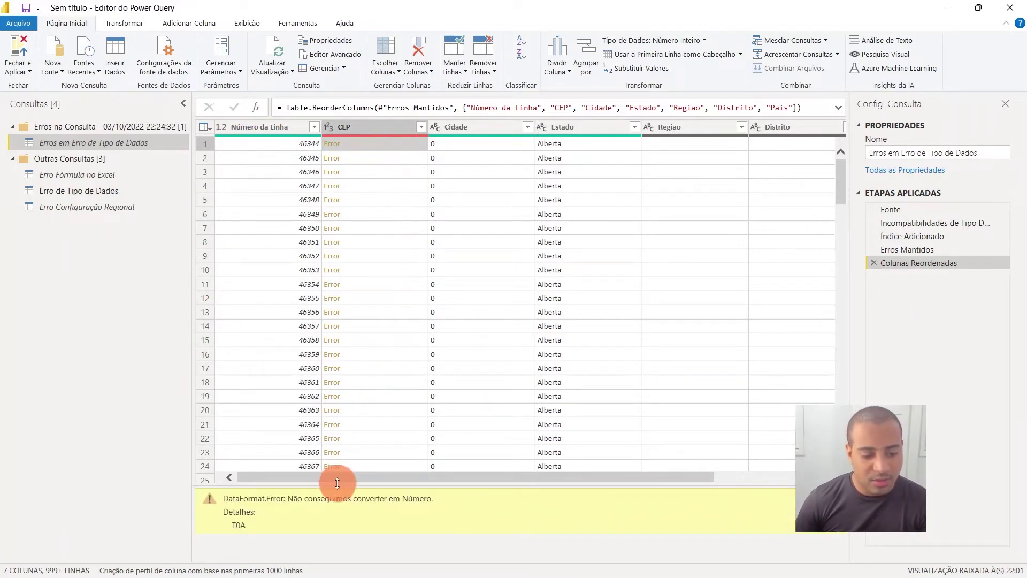
Read the DataFormat.Error details showing CEP fails to convert values like T0C
drag(337, 483, 368, 299)
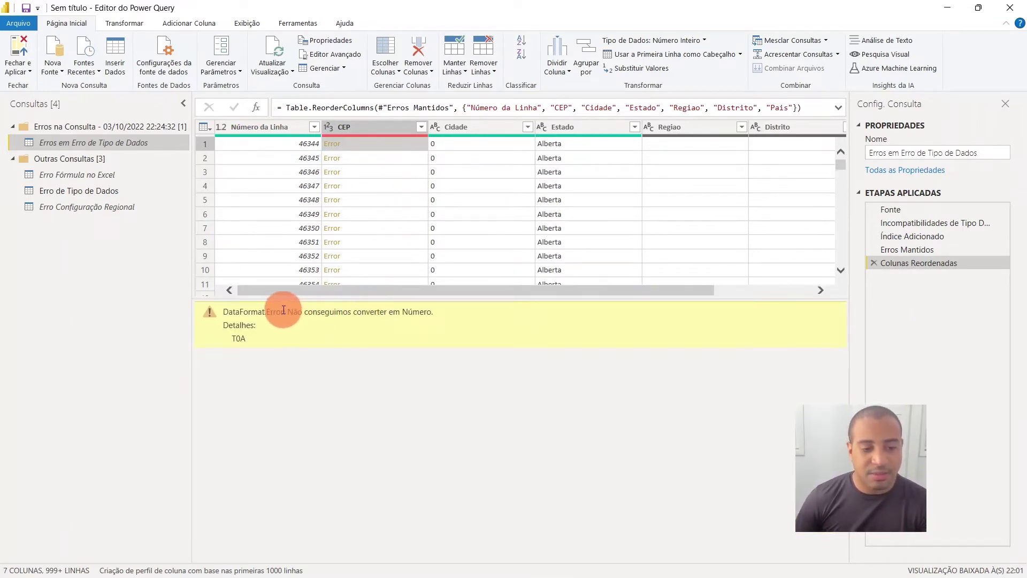
drag(287, 312, 500, 313)
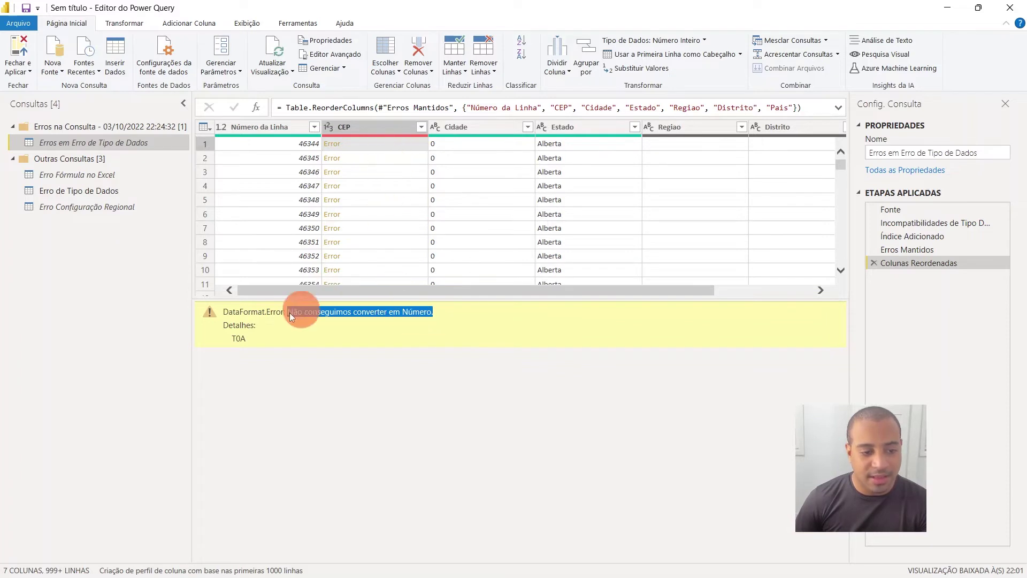
triple_click(240, 337)
click(248, 338)
double_click(237, 338)
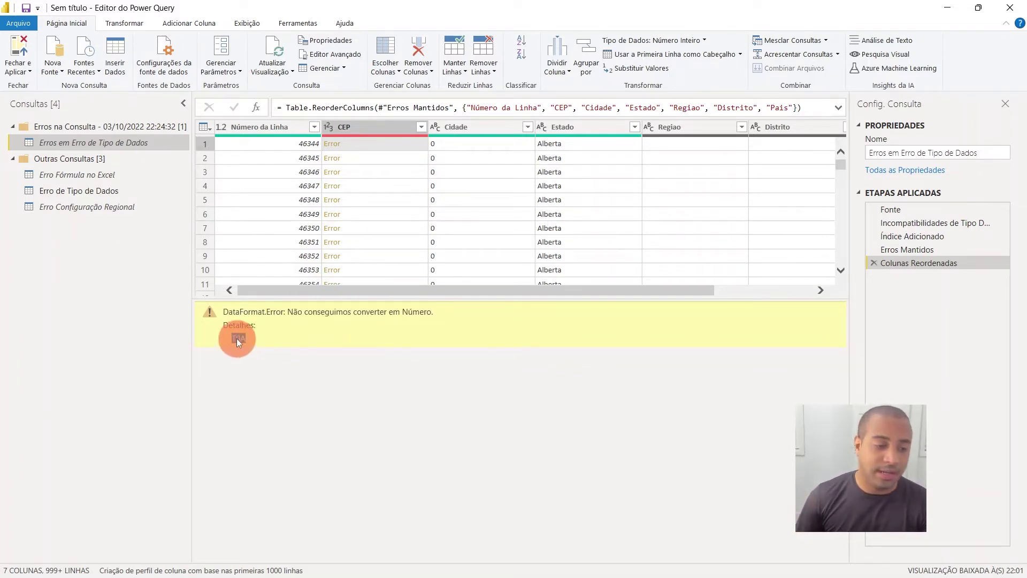
click(289, 343)
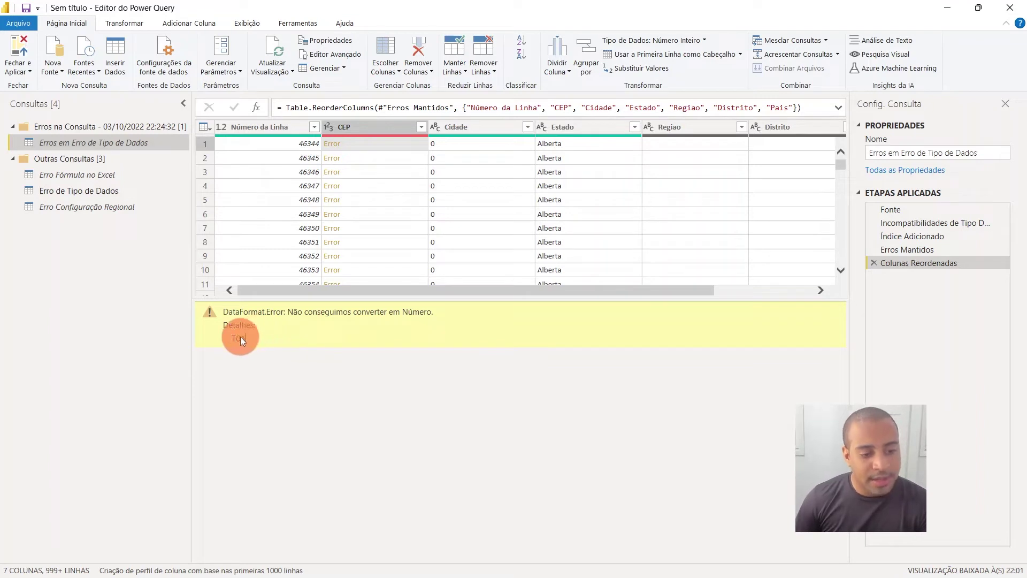
click(381, 157)
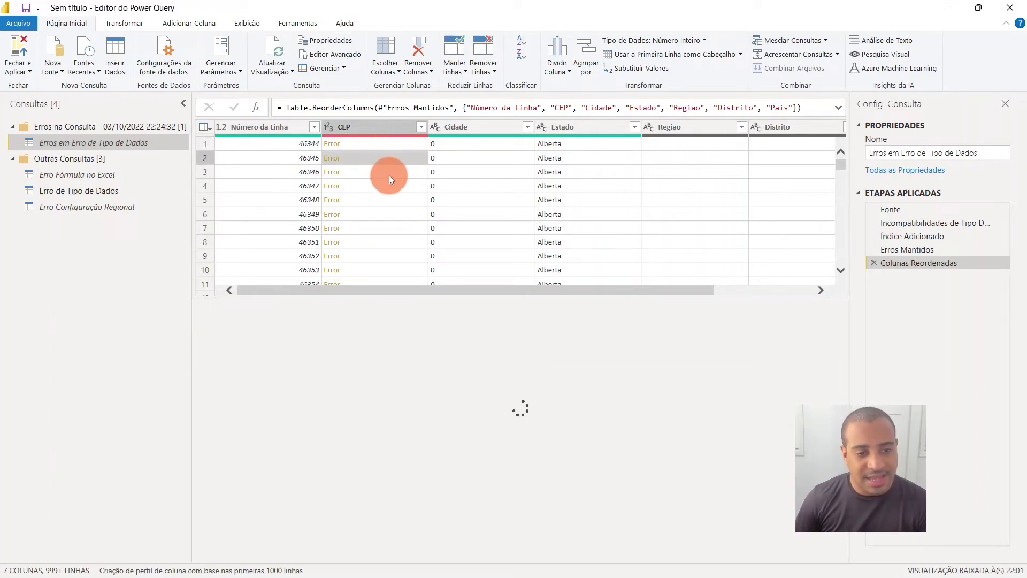
click(389, 176)
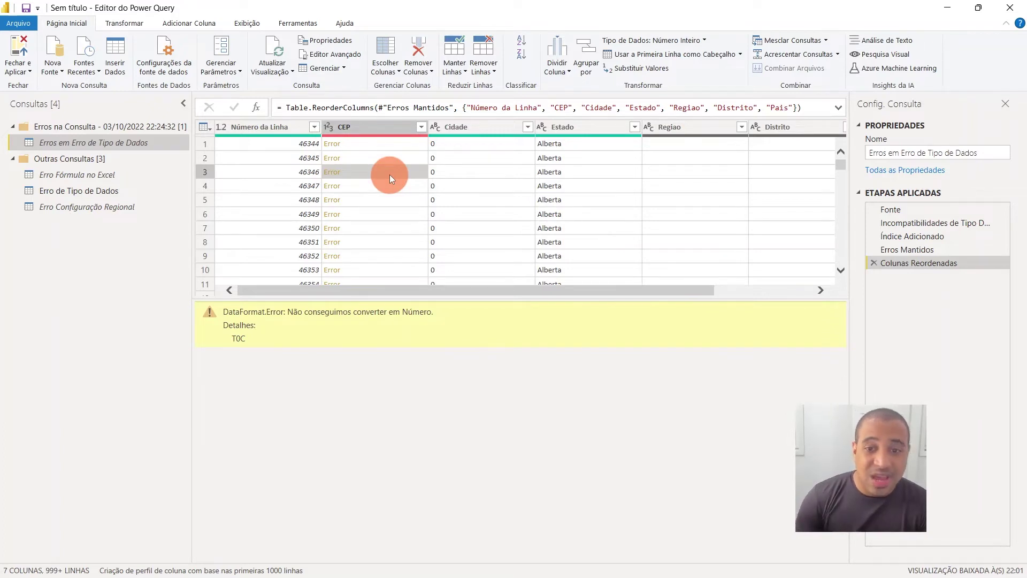
Check CEP's data-type menu without changes, then open the Erro de Tipo de Dados query
click(329, 127)
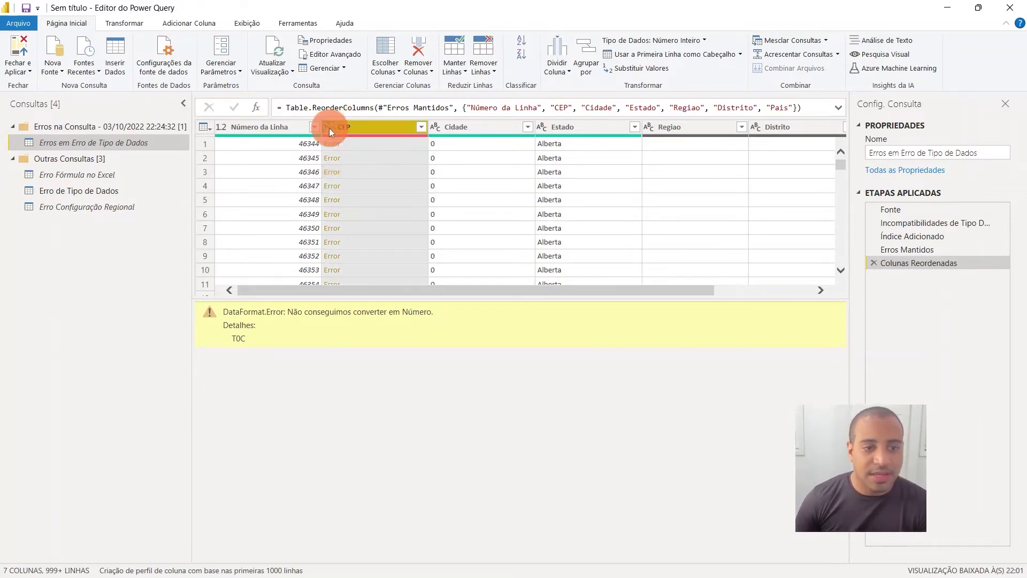
click(395, 144)
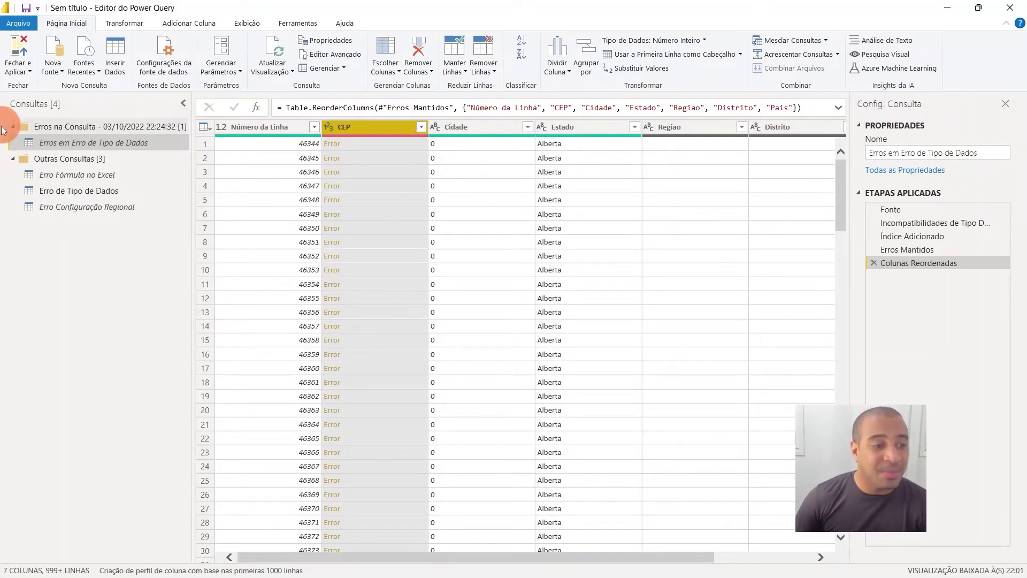
click(110, 192)
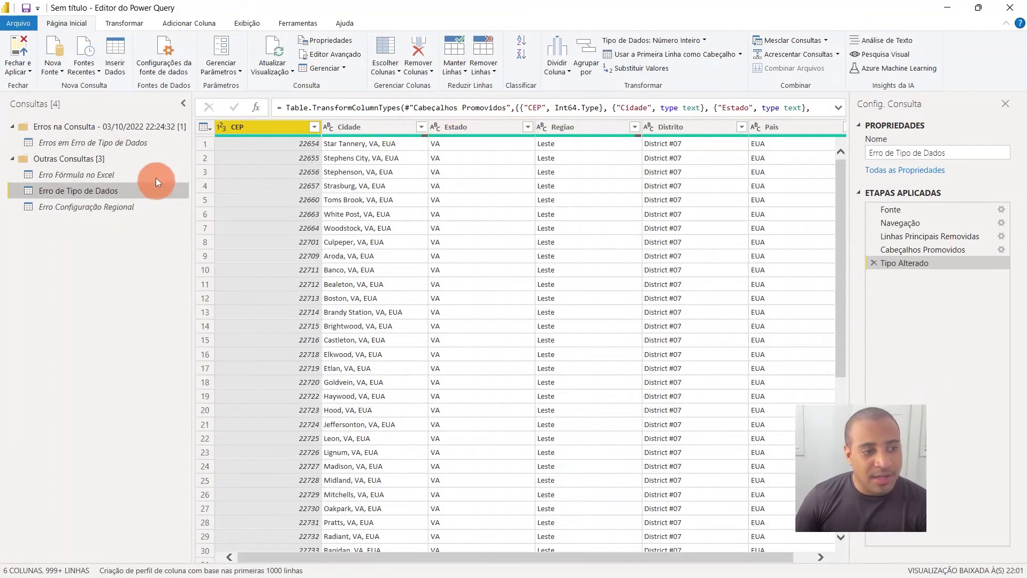
Change CEP in Erro de Tipo de Dados to Texto, replacing the current Int64 conversion
click(159, 141)
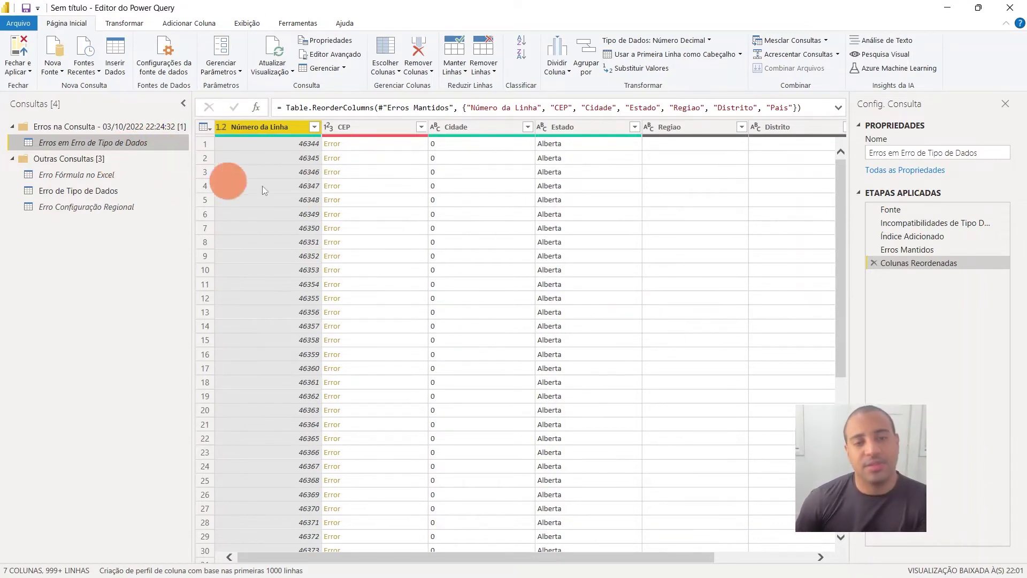
click(106, 191)
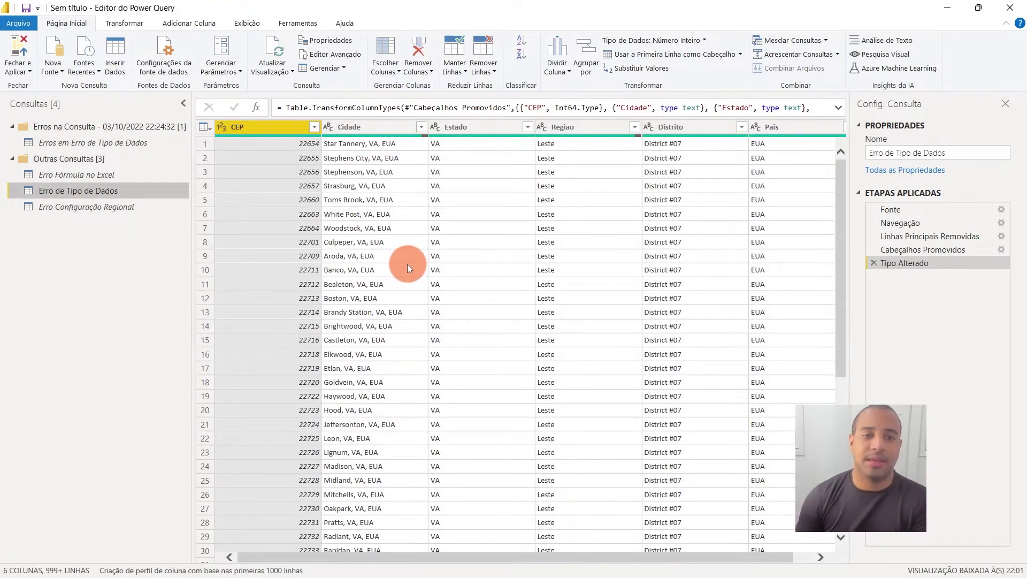
click(220, 128)
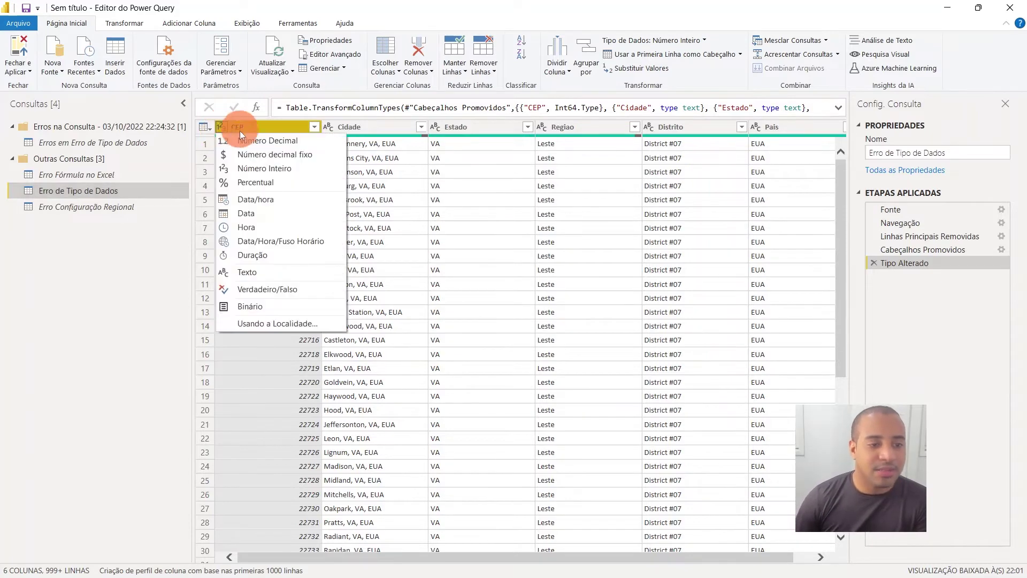
click(309, 274)
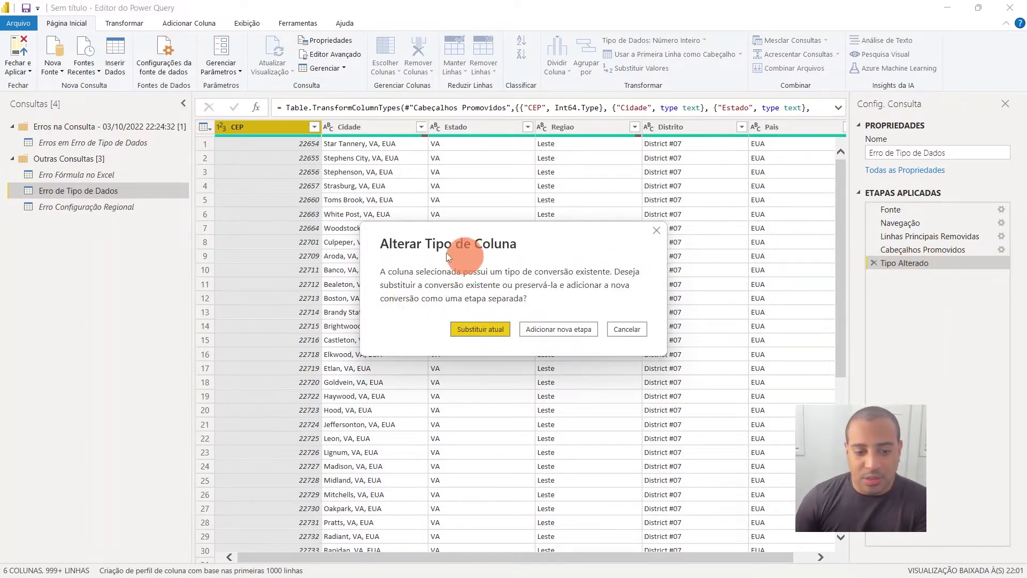
click(494, 330)
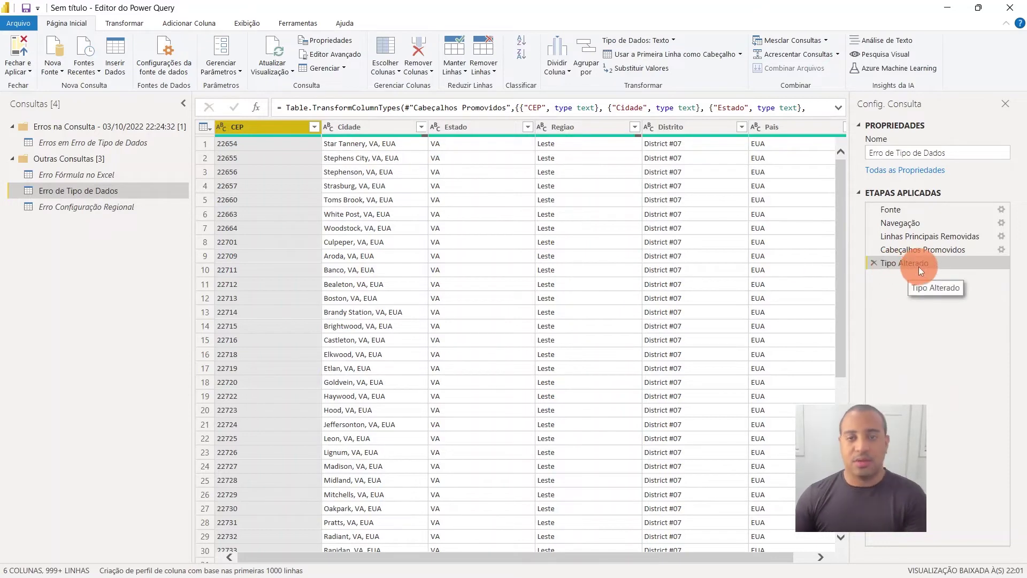
mouse_move(918, 267)
mouse_down()
mouse_move(935, 245)
mouse_move(915, 263)
mouse_up()
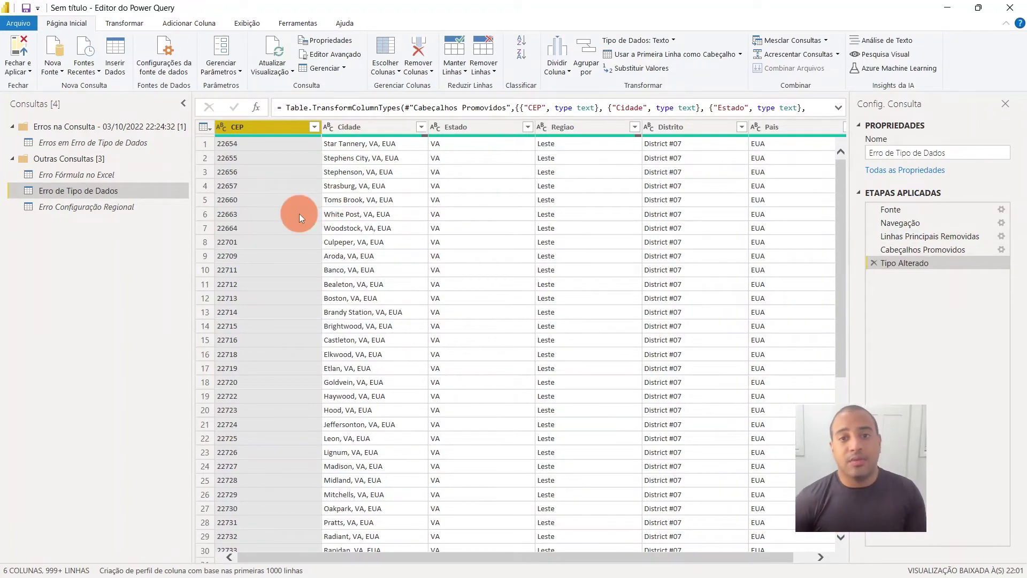
click(303, 185)
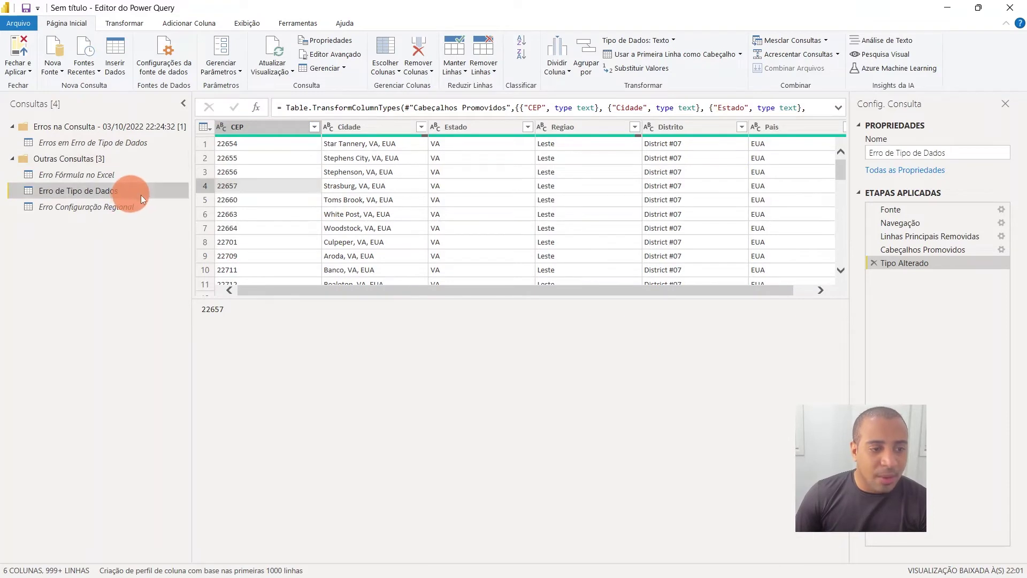
click(309, 215)
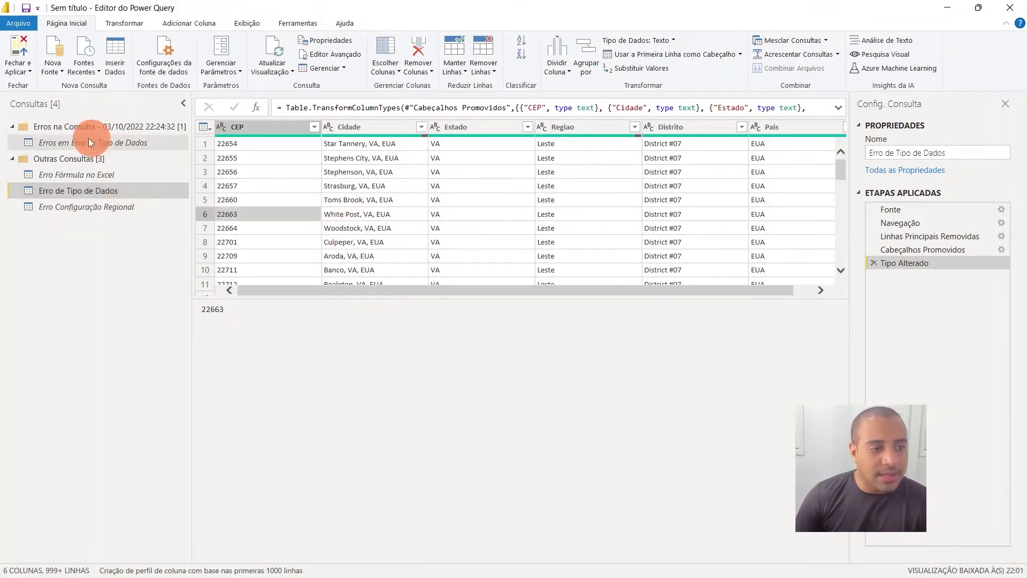
click(74, 143)
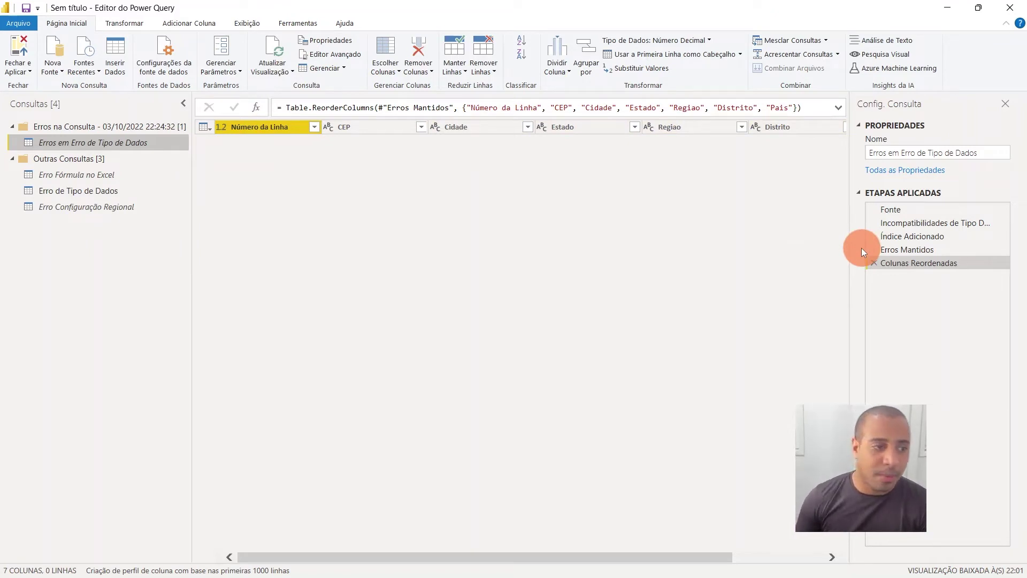
click(86, 125)
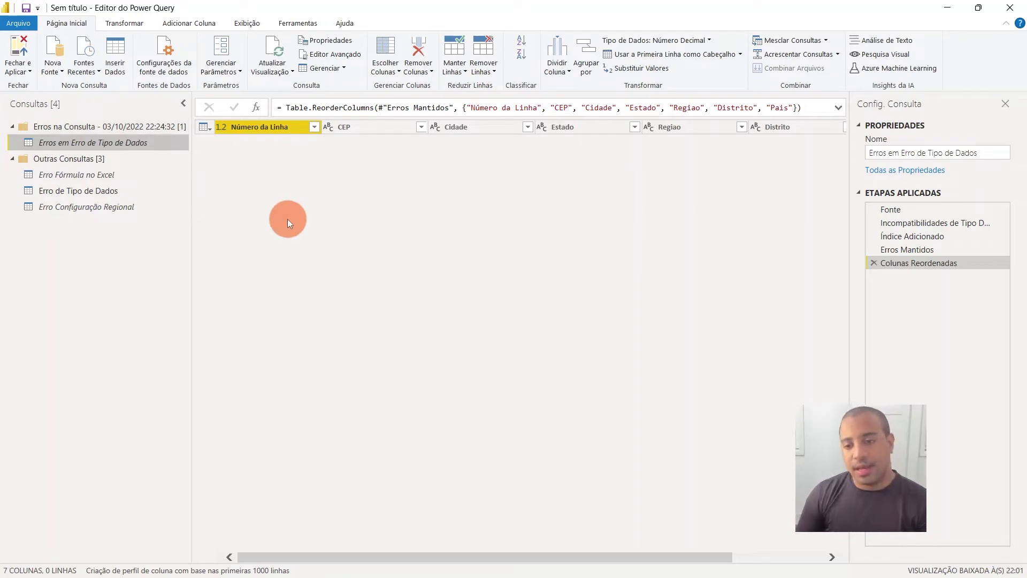
click(158, 189)
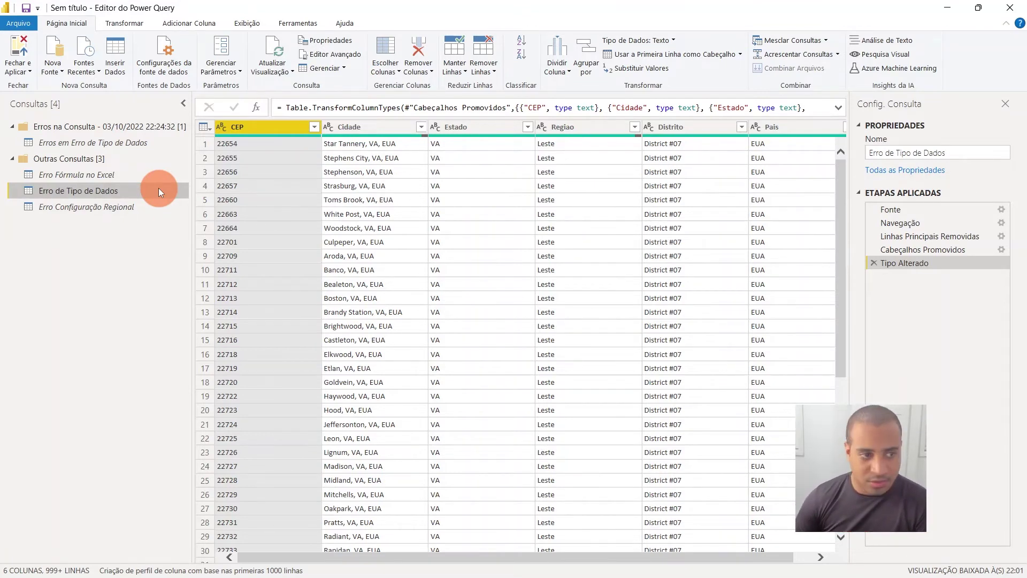
click(102, 143)
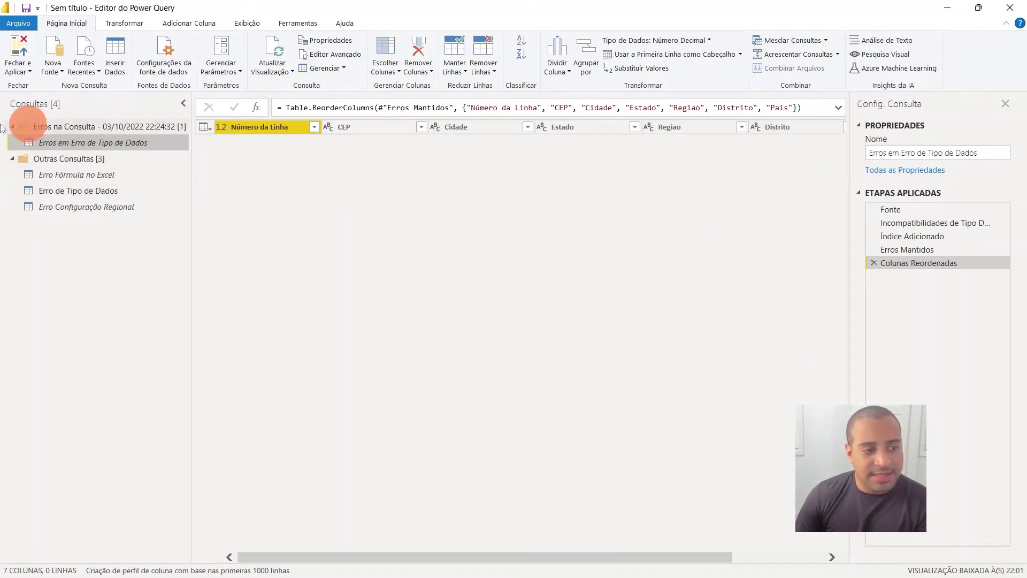
click(55, 158)
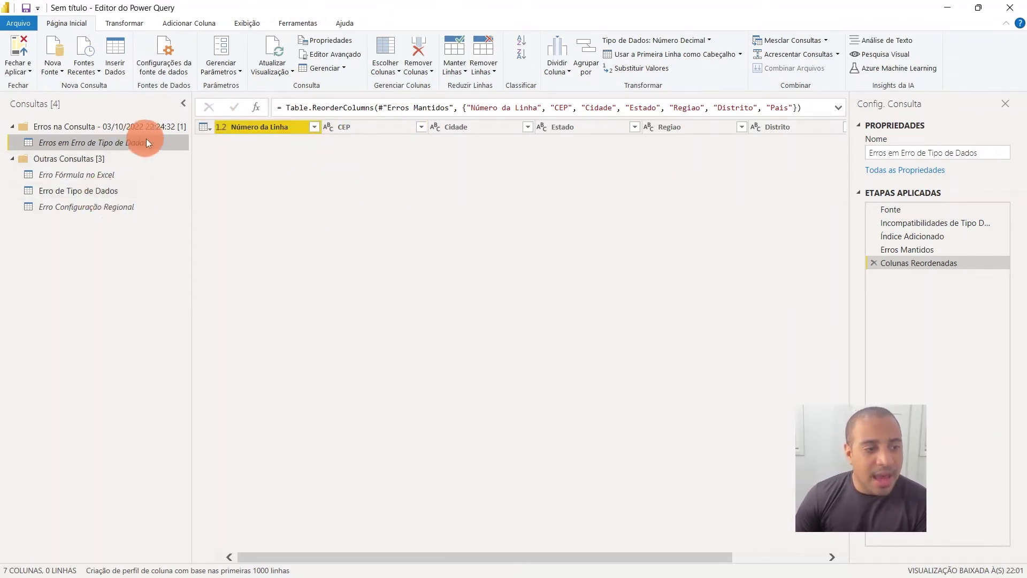
click(943, 246)
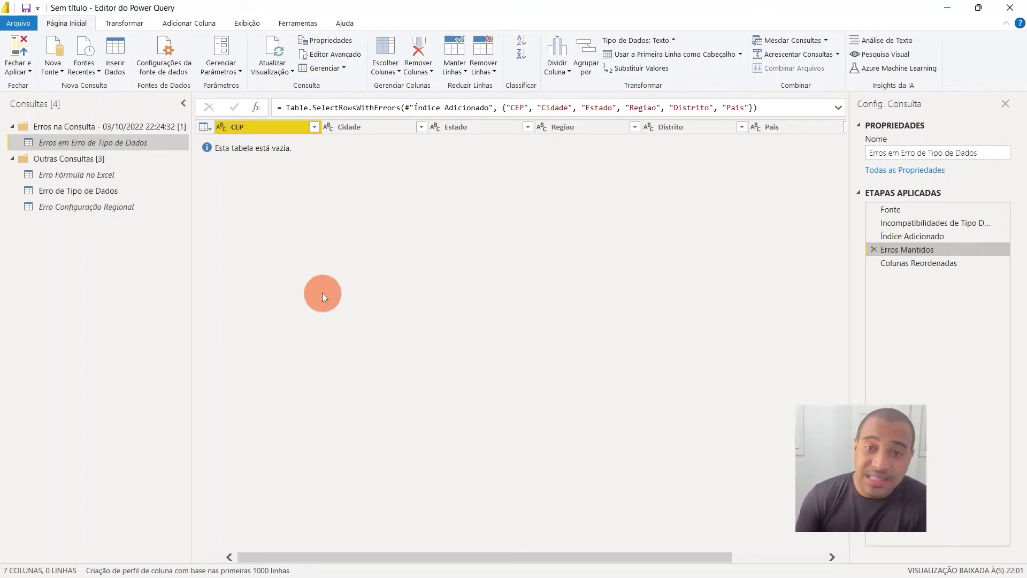
click(102, 190)
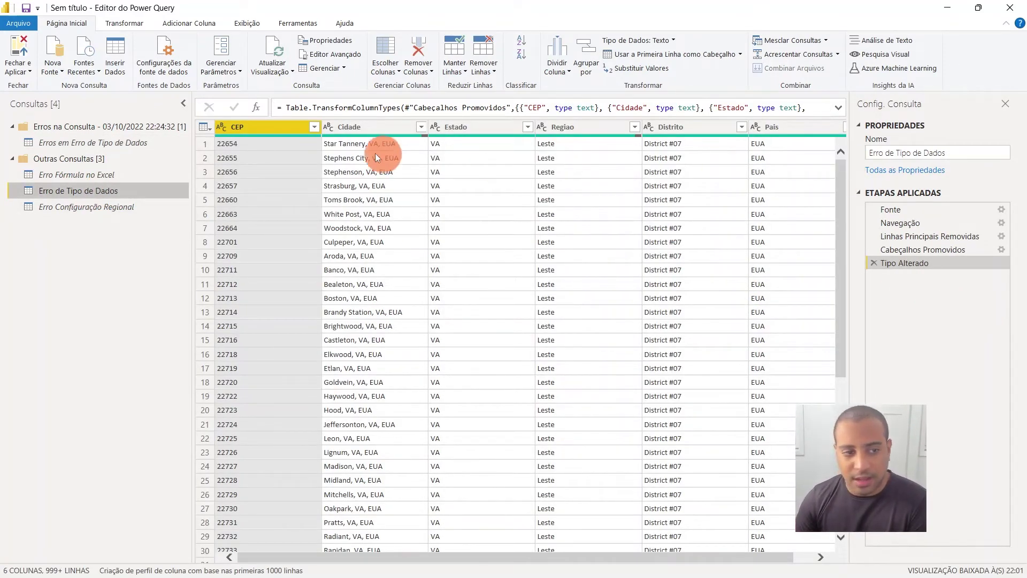
Change CEP back to whole number, replacing the current type conversion
click(224, 128)
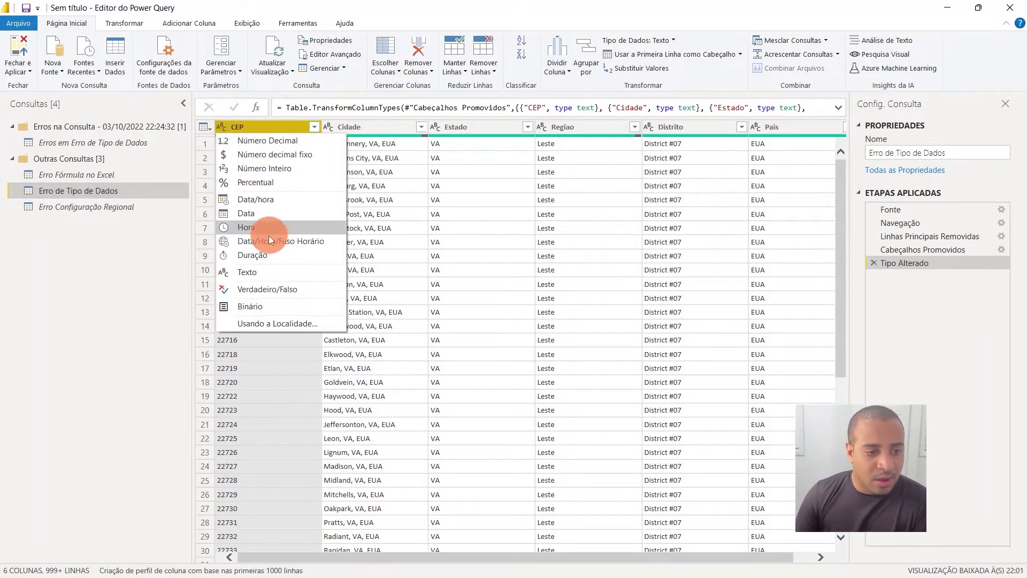
click(258, 168)
click(471, 335)
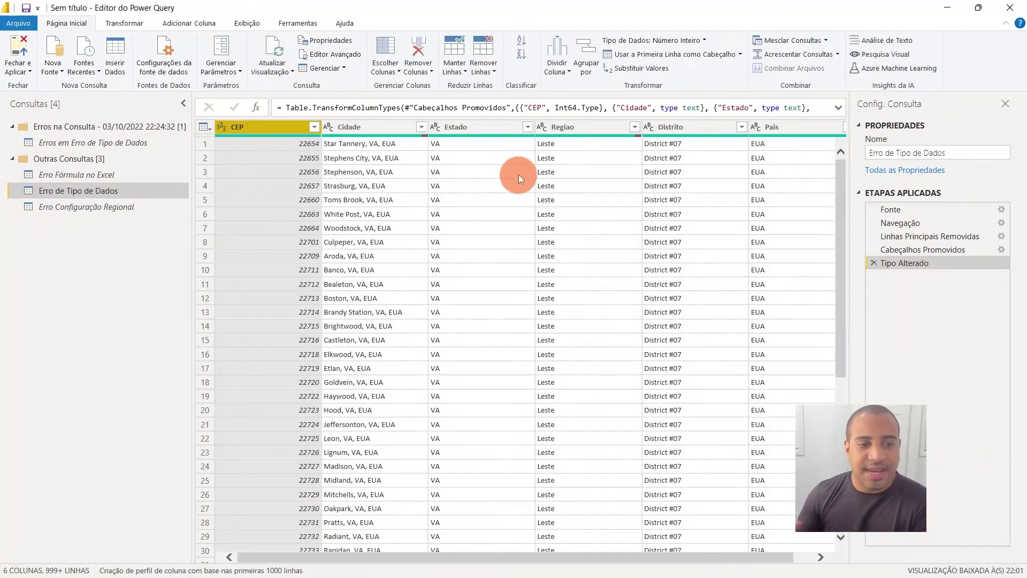
Select all columns from CEP through País in Erro de Tipo de Dados
click(101, 143)
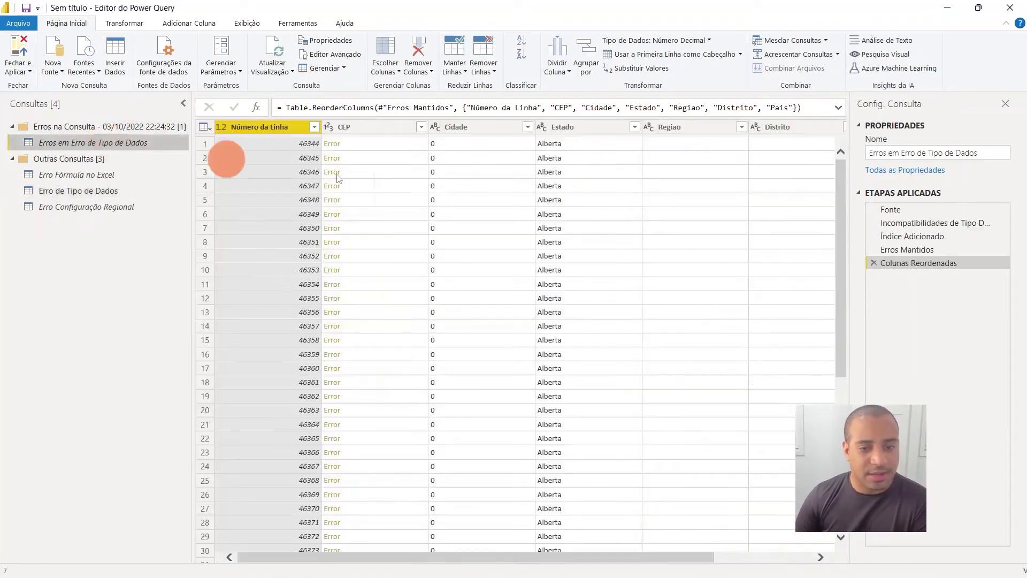
click(49, 190)
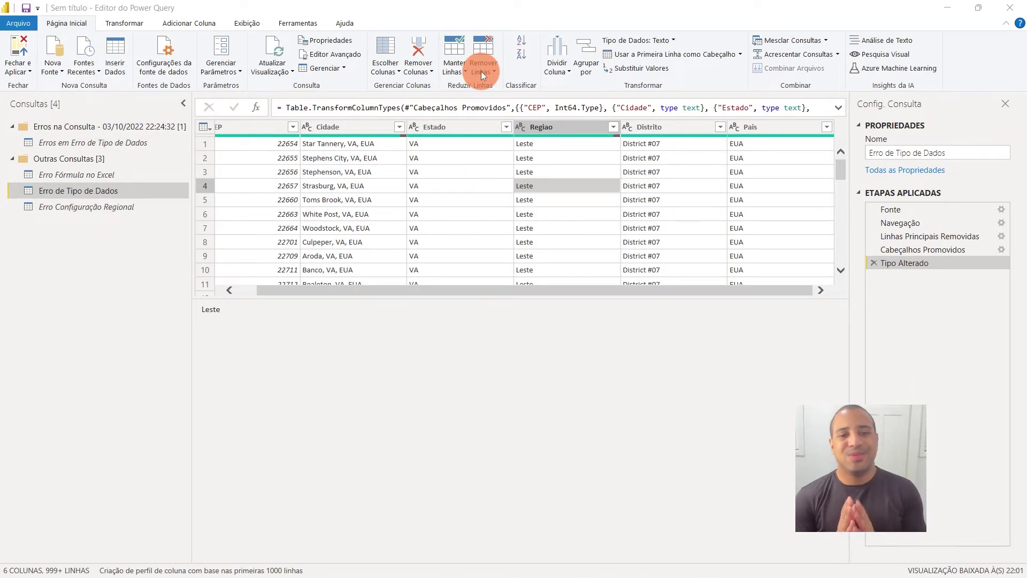
click(459, 67)
mouse_move(484, 145)
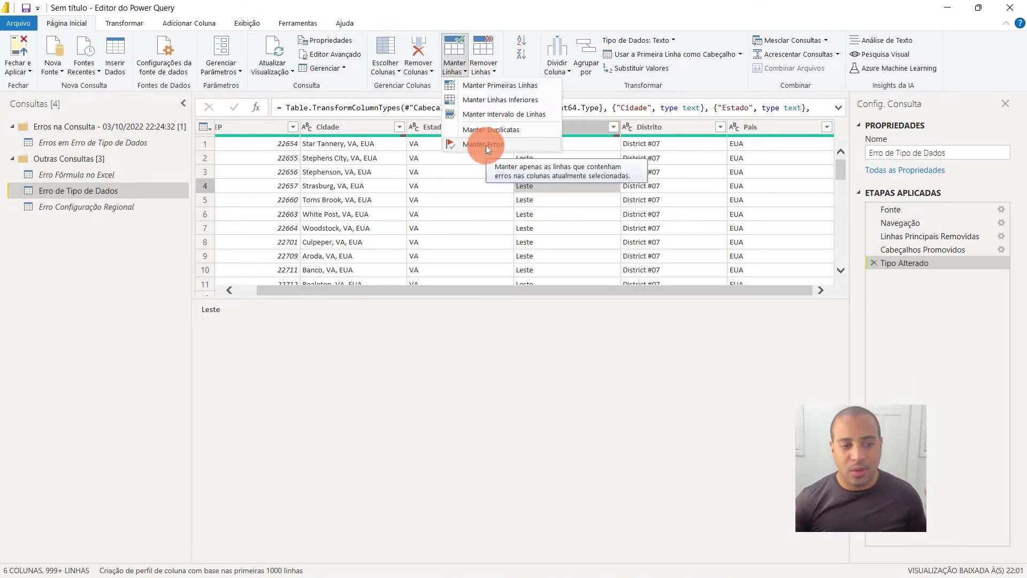
click(499, 215)
click(385, 158)
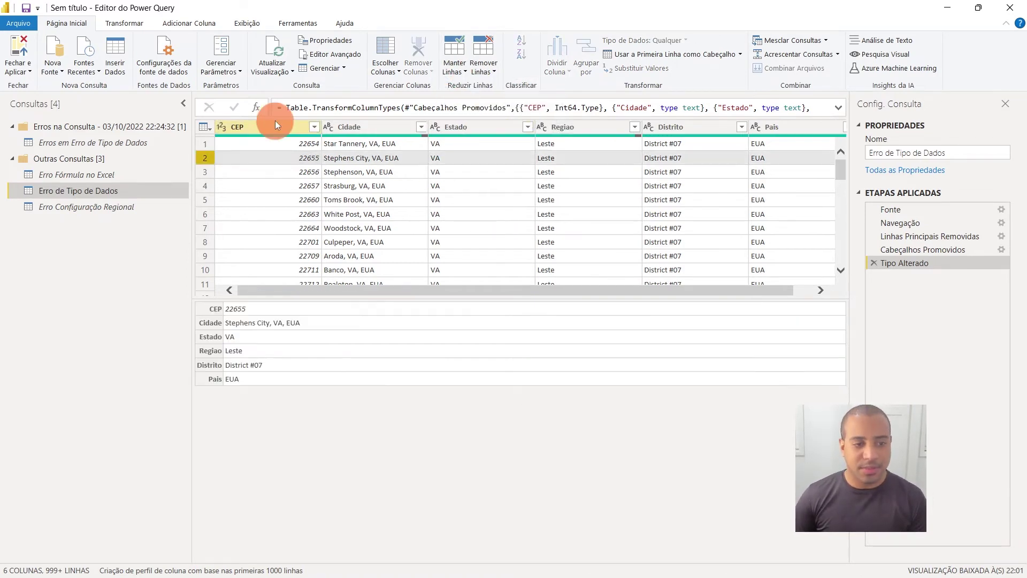
click(270, 128)
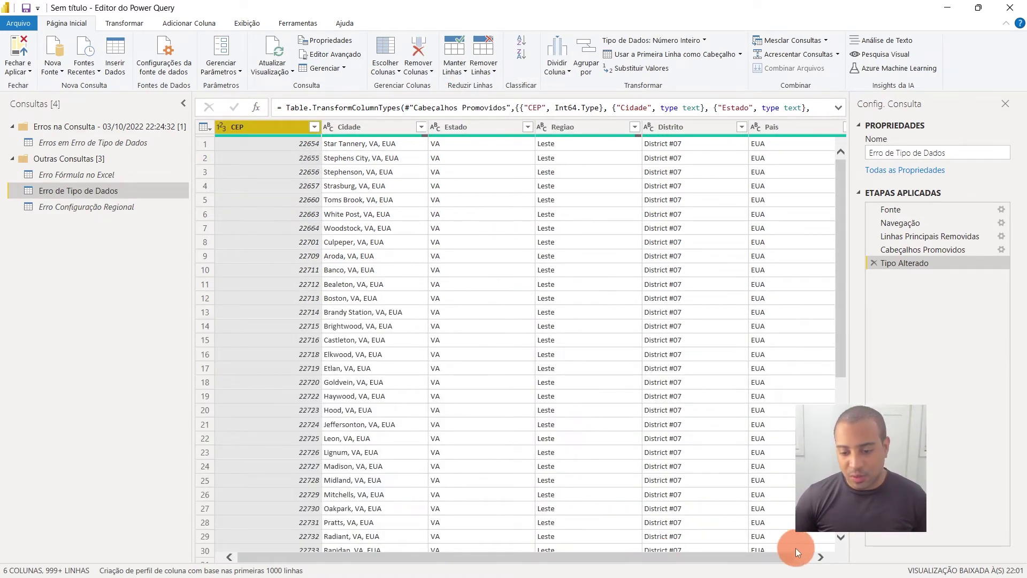
scroll(796, 547, right, 1)
shift+click(775, 128)
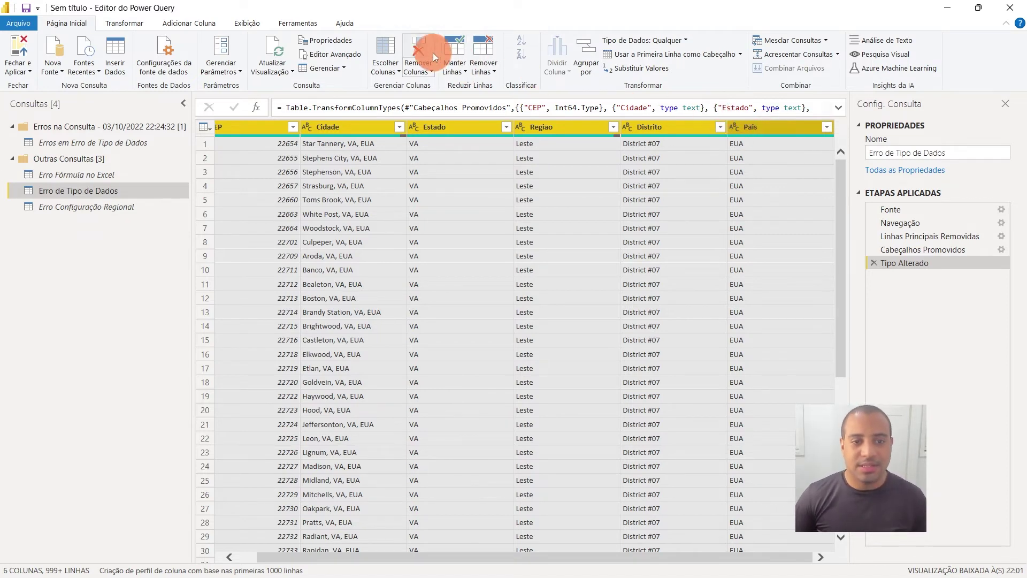
Keep only error rows and confirm CEP fails on values like T0B
click(454, 65)
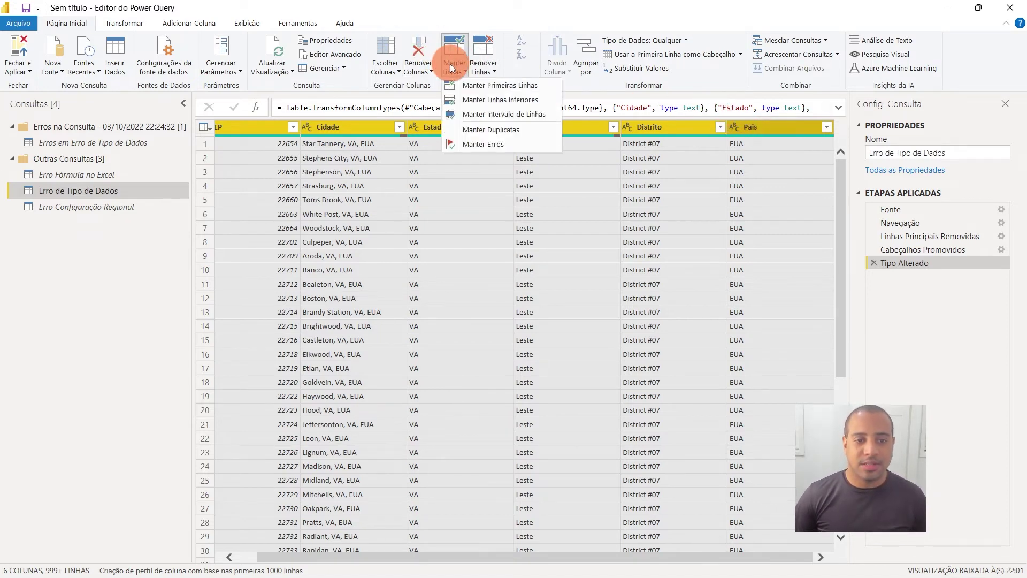
click(516, 146)
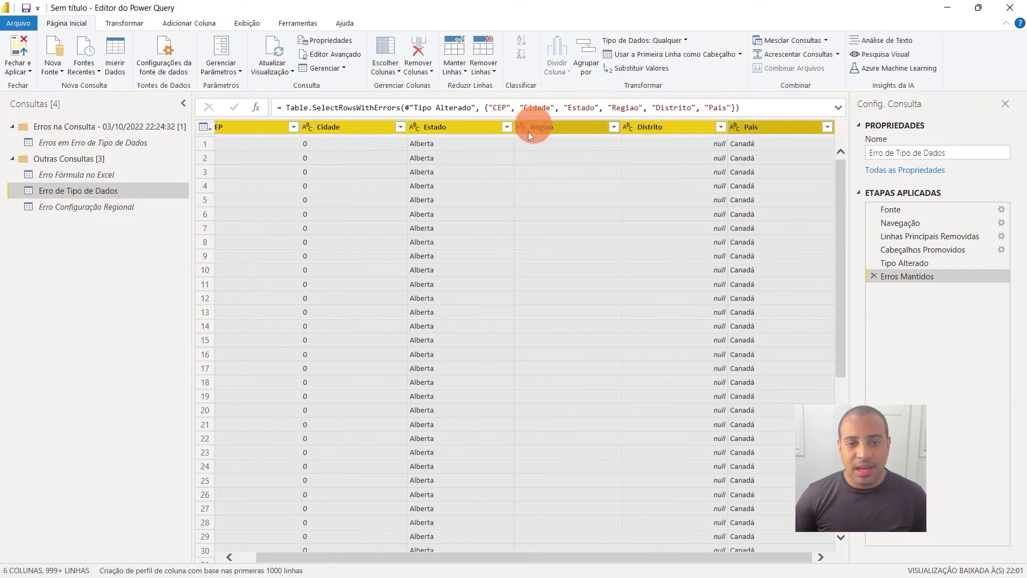
click(246, 555)
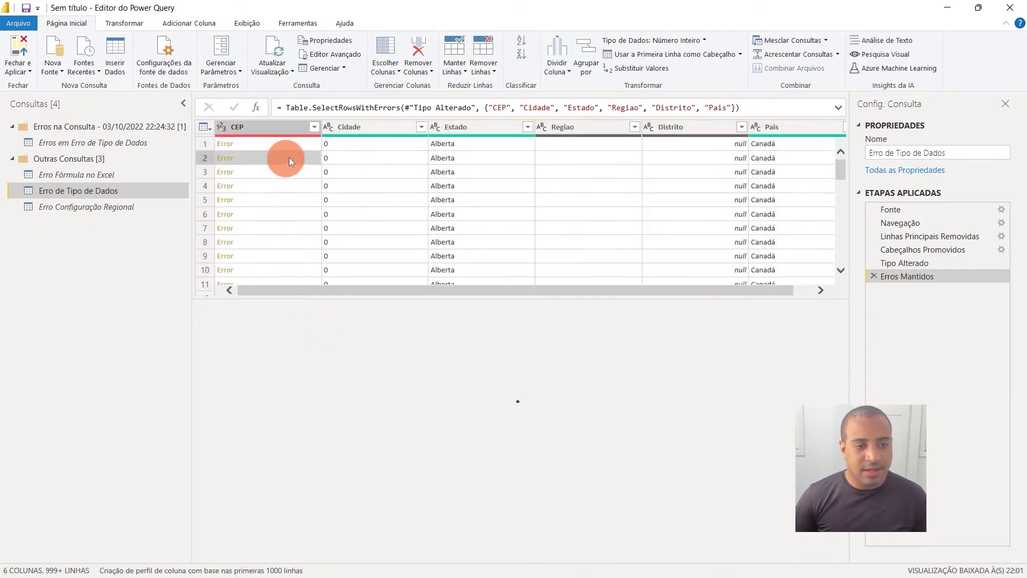
click(289, 158)
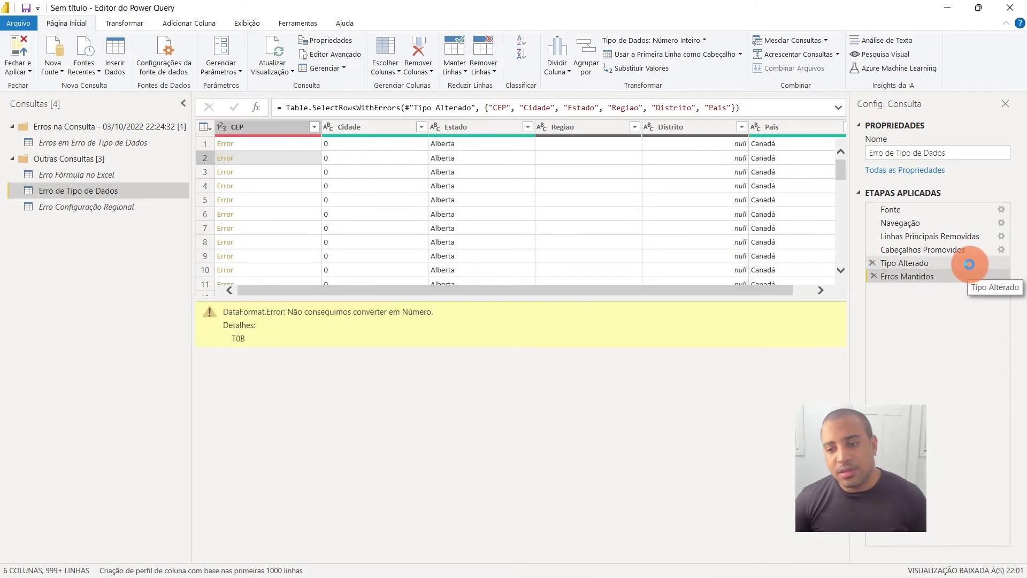
click(969, 263)
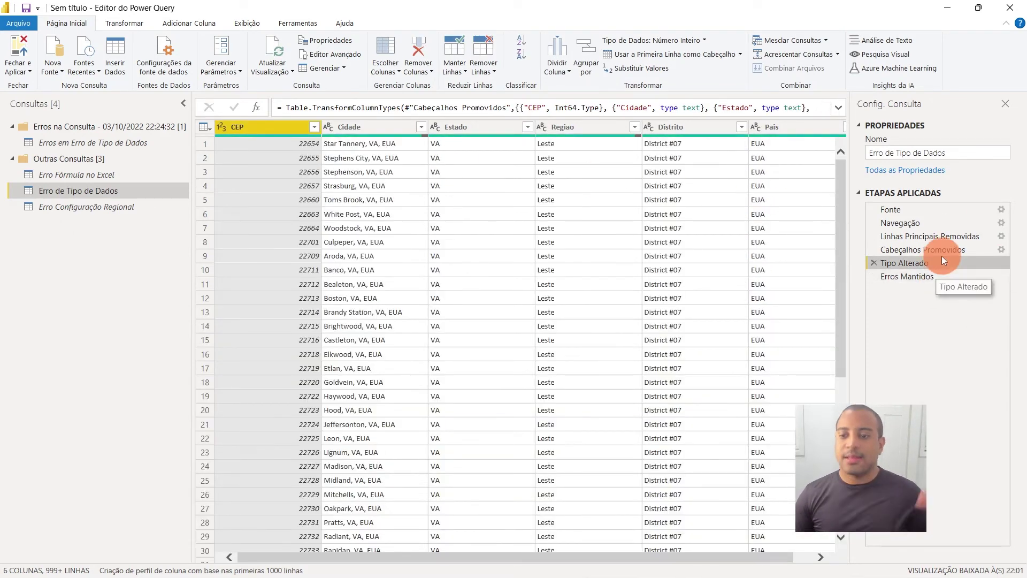
click(221, 128)
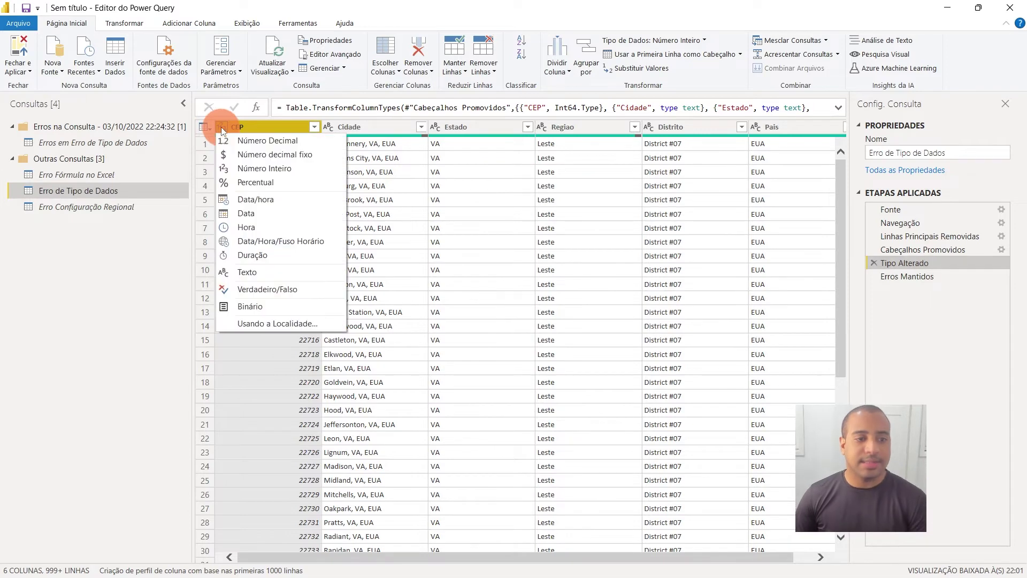
Set CEP to Texto, replacing the existing conversion in the Tipo Alterado step
click(245, 273)
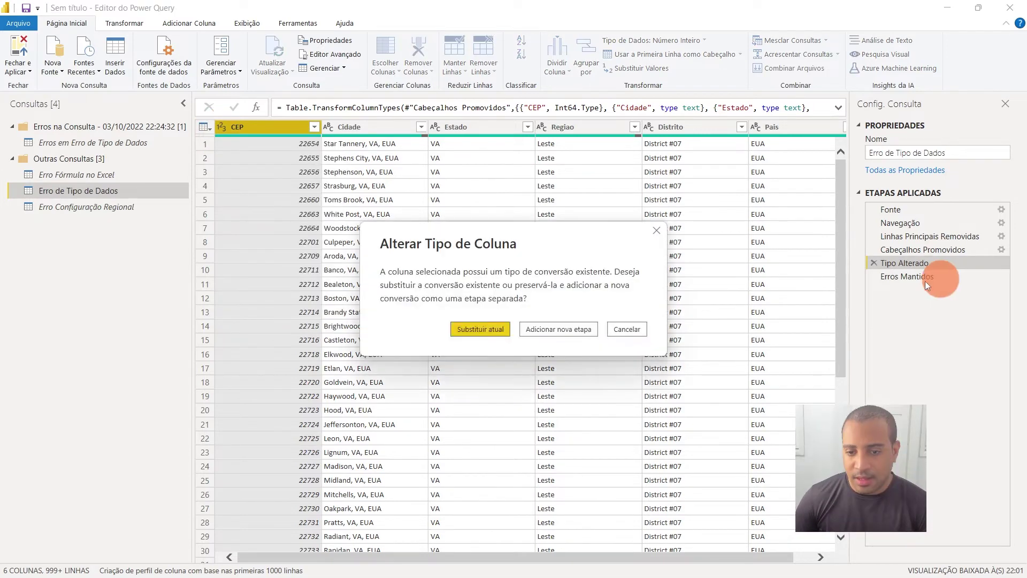
click(480, 328)
click(909, 276)
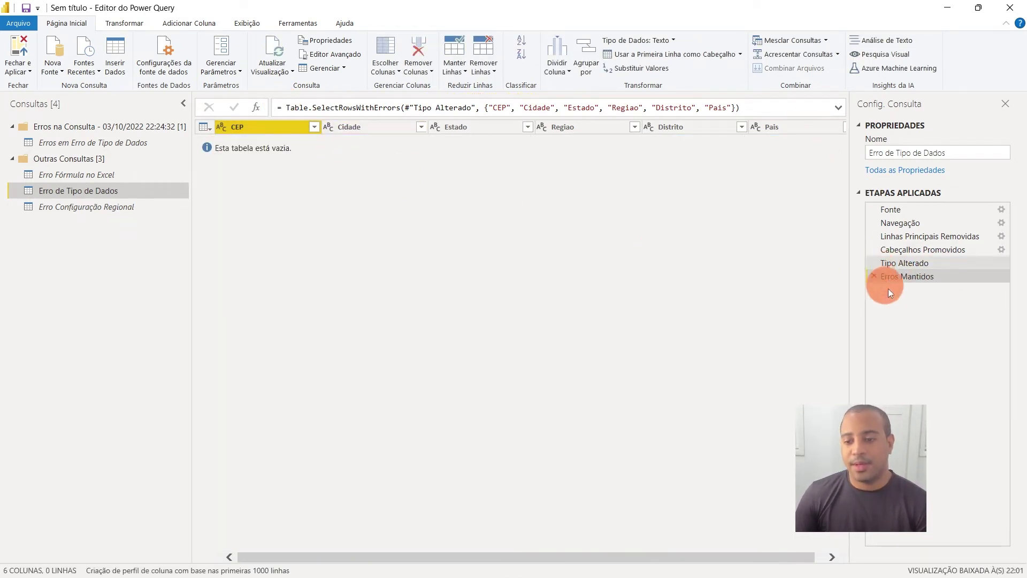
Delete the now-empty Erros Mantidos step
click(874, 276)
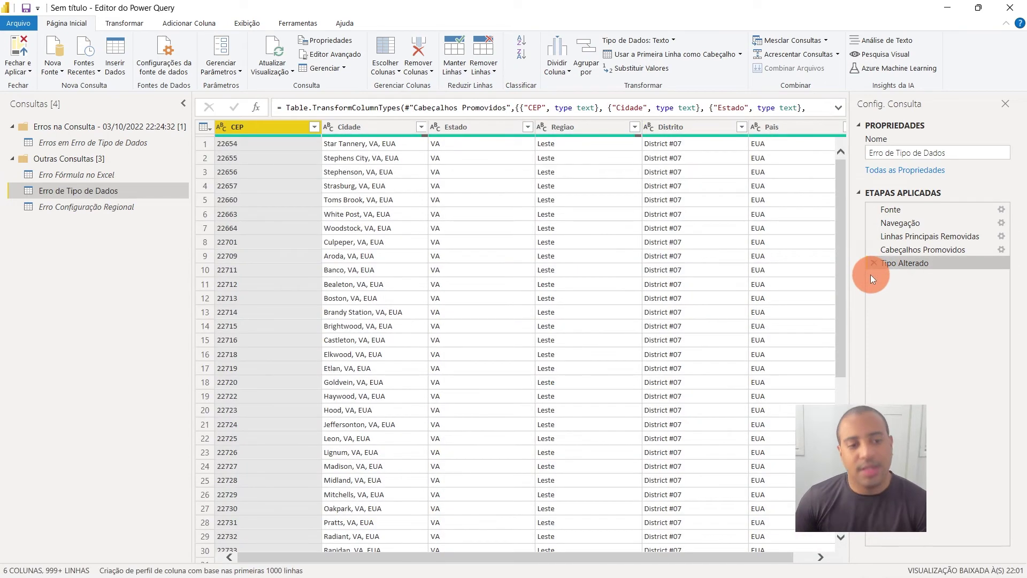
click(464, 255)
scroll(261, 181, down, 2)
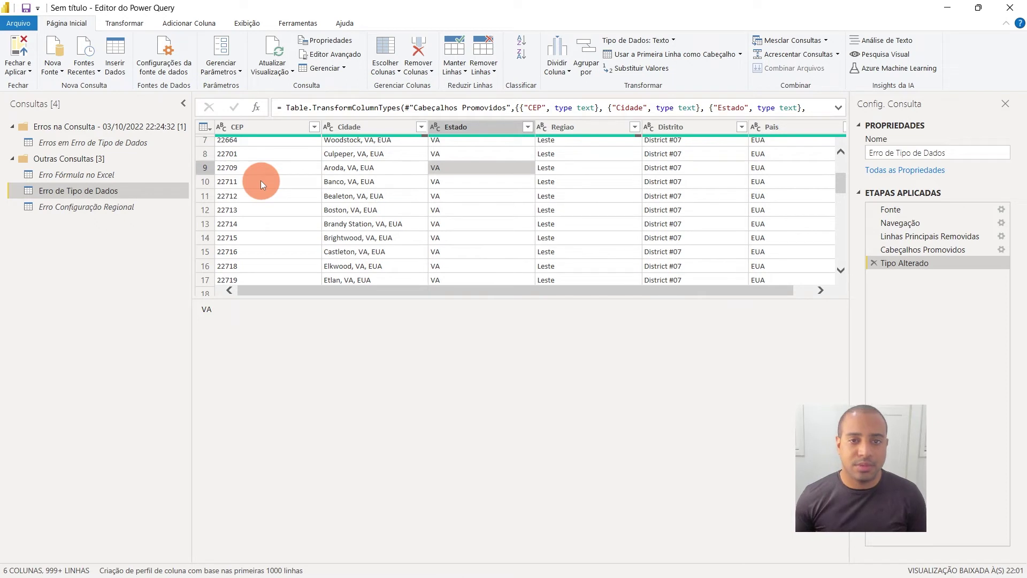
right_click(114, 125)
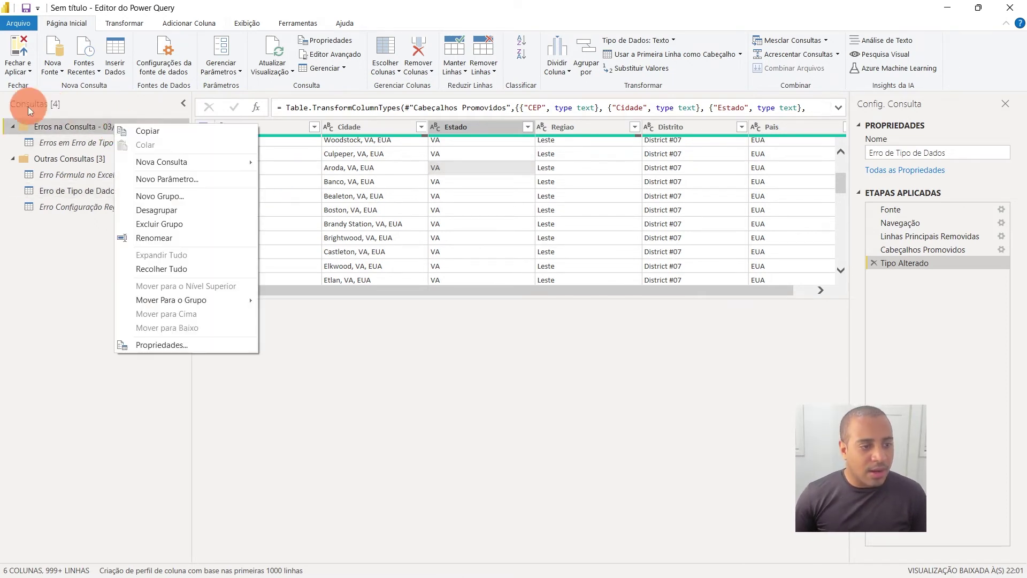
Remove the Erros na Consulta group with its queries, then show Erro Configuração Regional's Canadian sales table
click(161, 224)
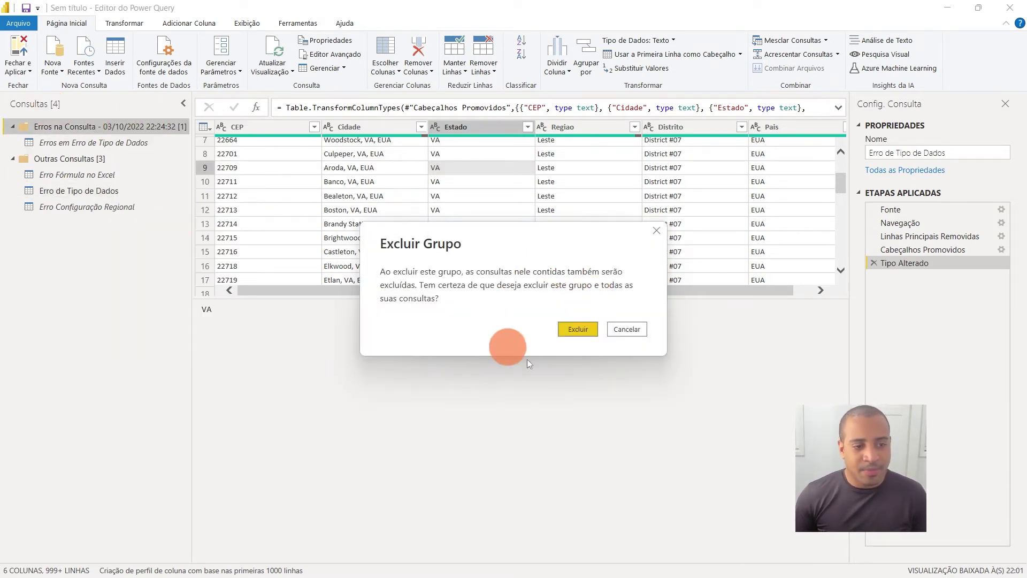
click(578, 329)
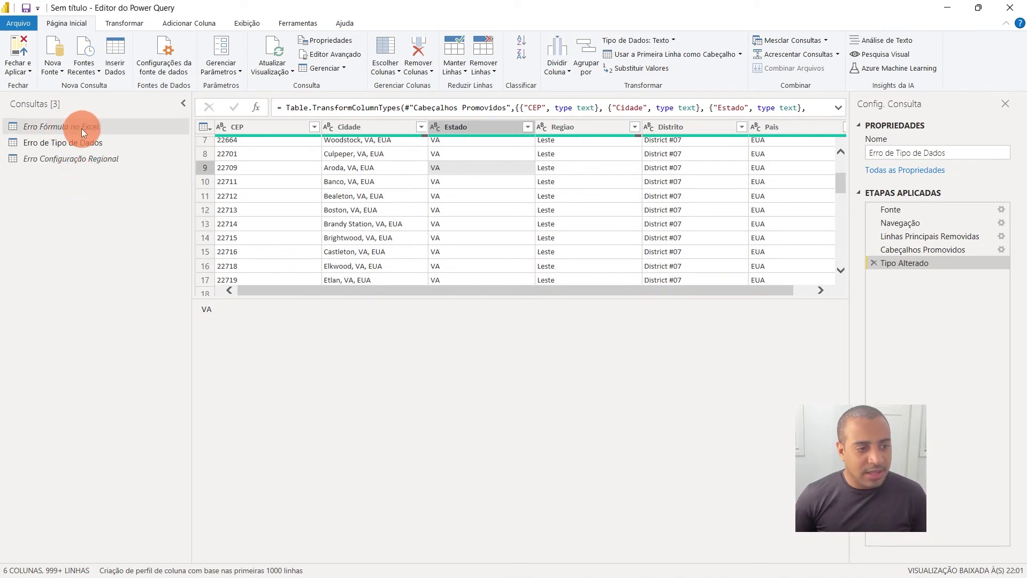
click(79, 160)
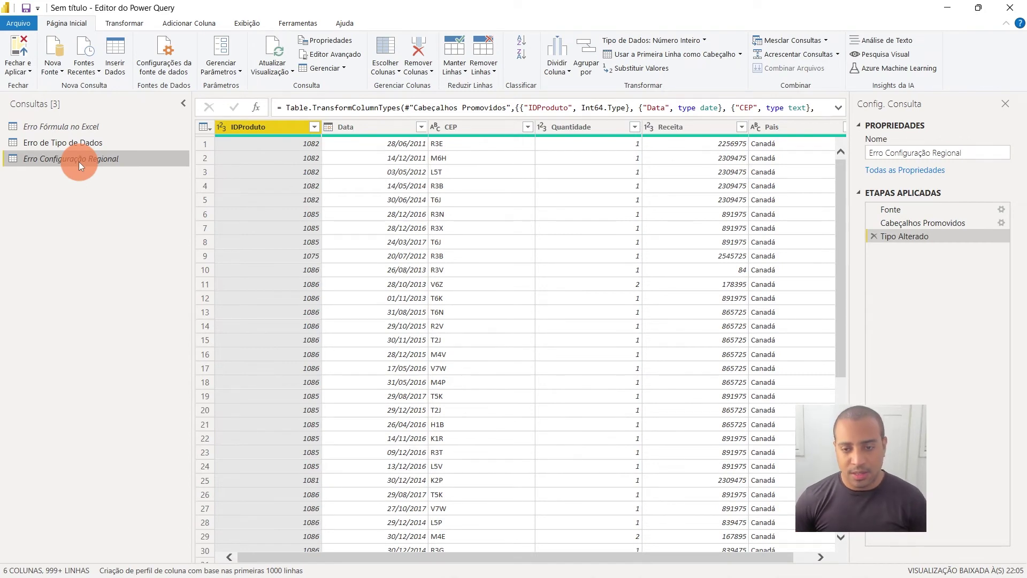
Compare Receita values across rows, then view the Cabeçalhos Promovidos step showing 225.6975
click(704, 244)
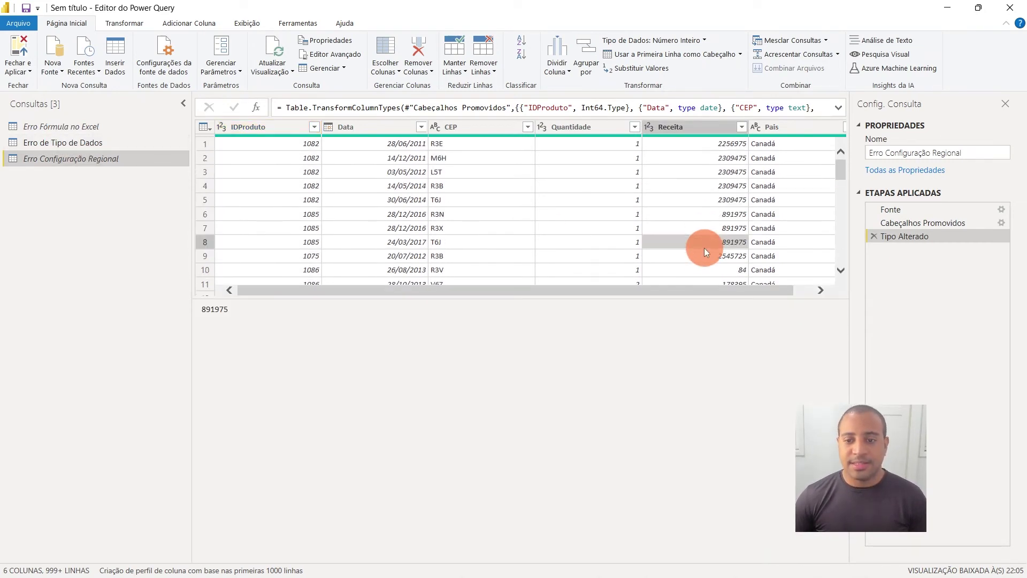
click(723, 176)
click(724, 145)
click(719, 184)
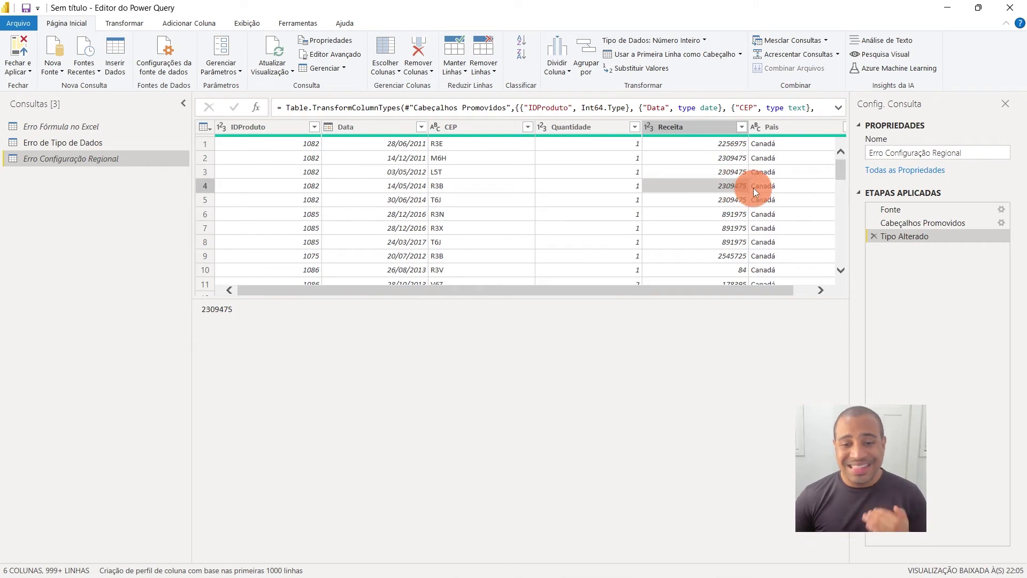
click(685, 202)
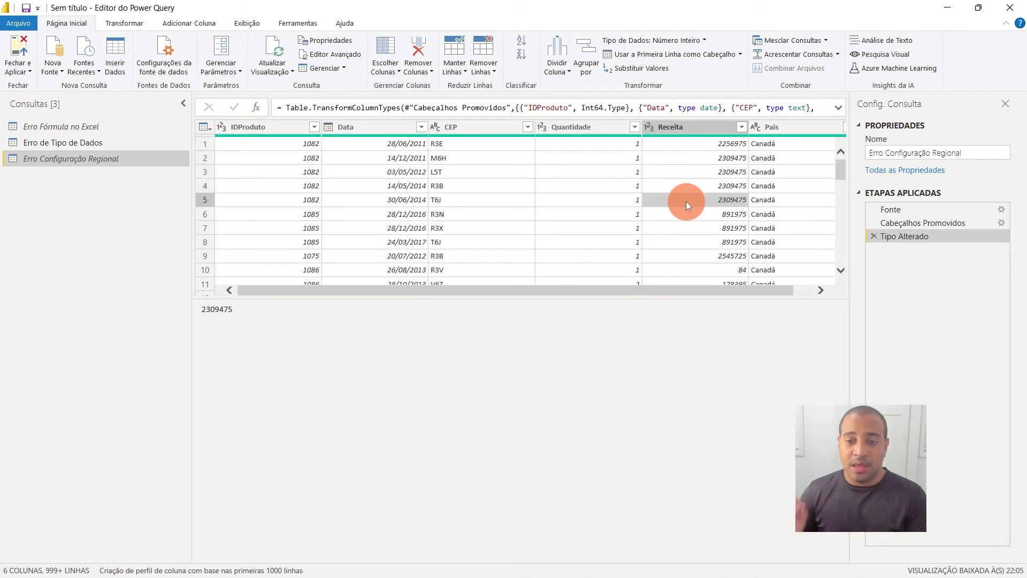
click(686, 158)
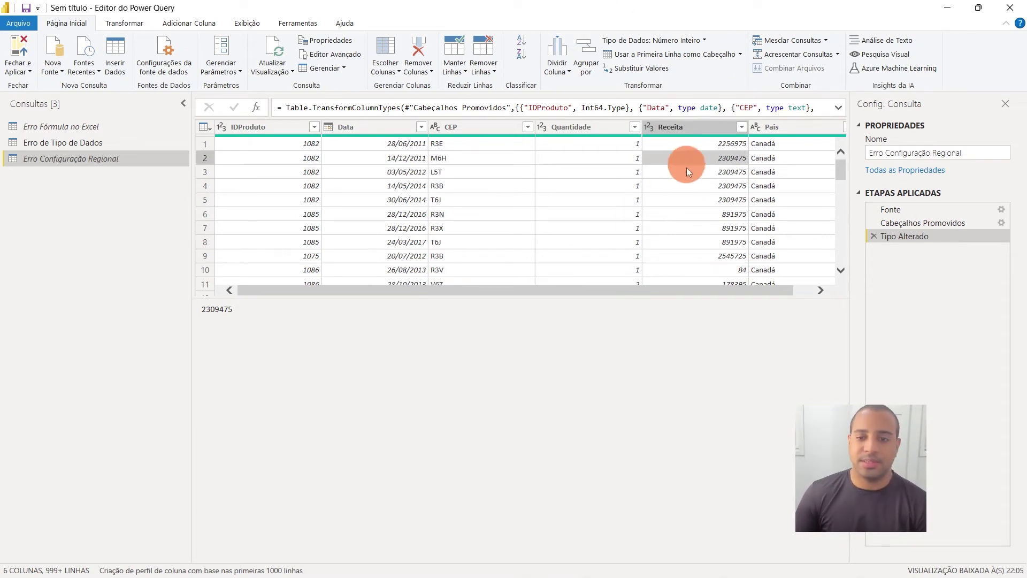
drag(717, 297, 727, 391)
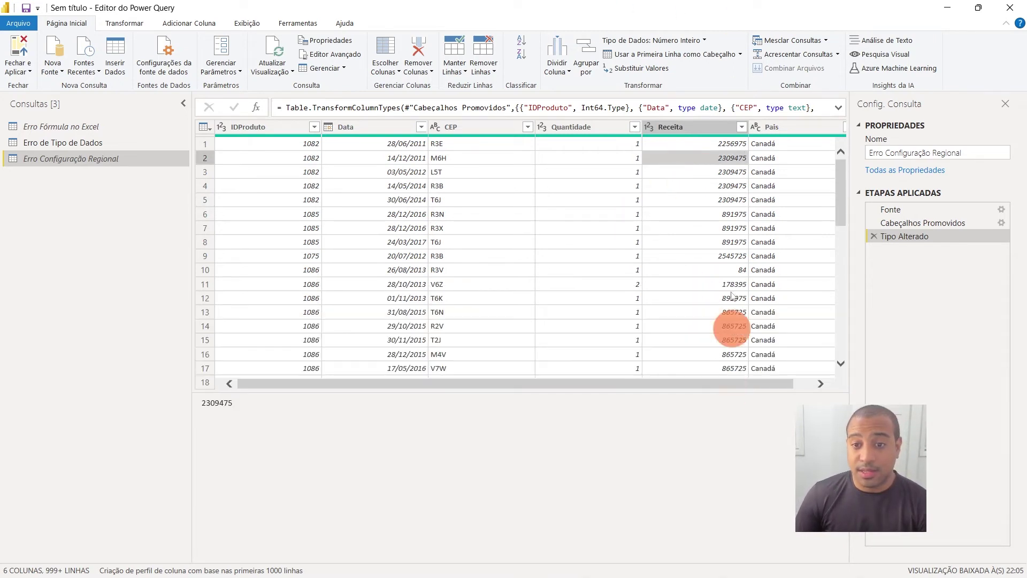
click(674, 129)
click(726, 205)
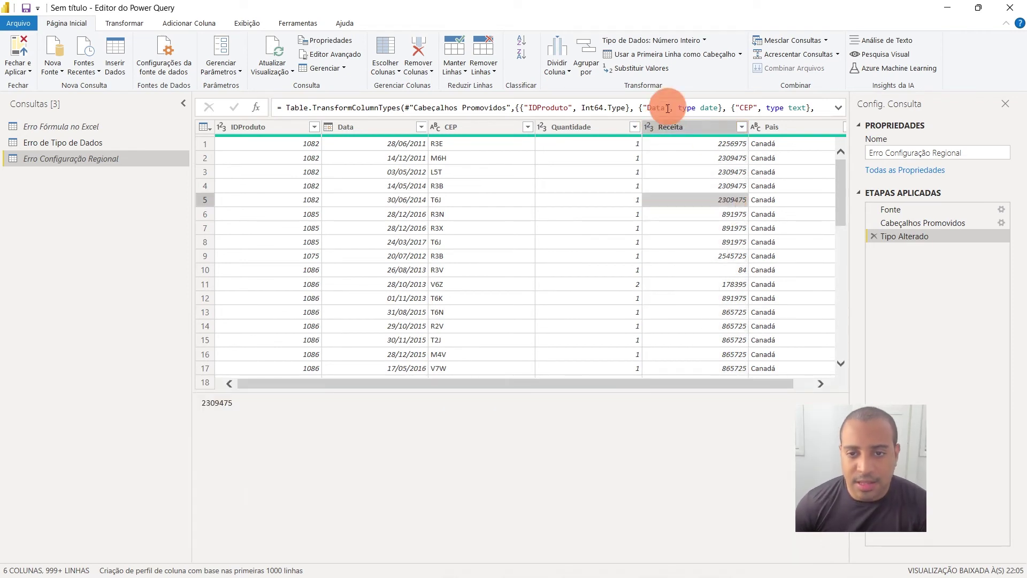
click(701, 157)
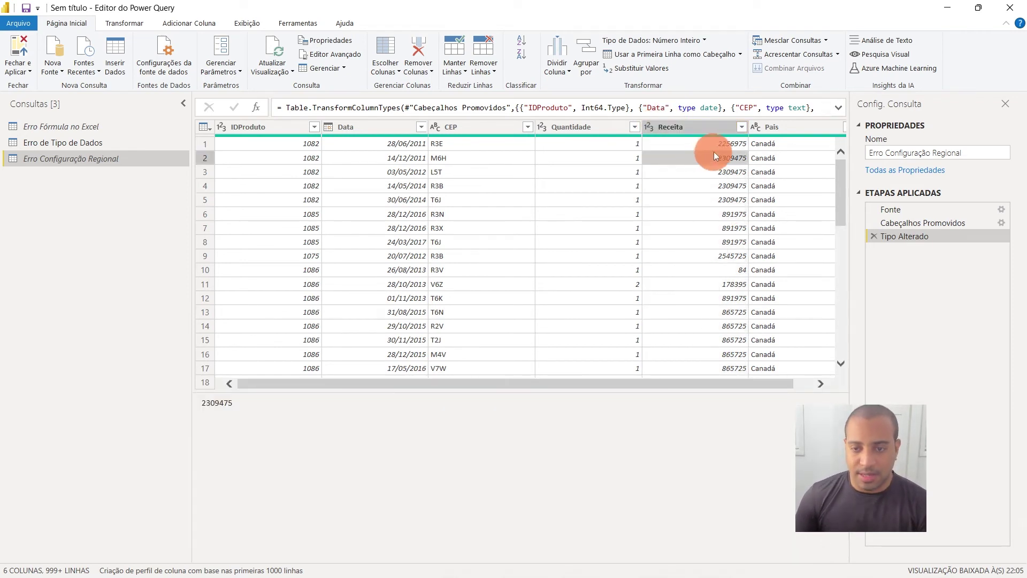
click(926, 222)
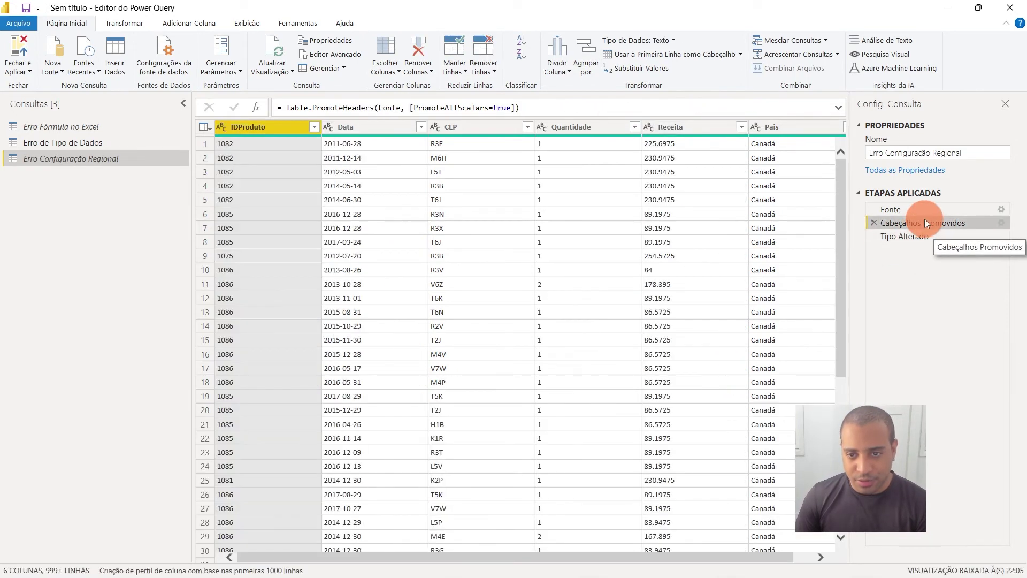
Check original Receita values, then return to Tipo Alterado where row 1 reads 2256975
click(657, 148)
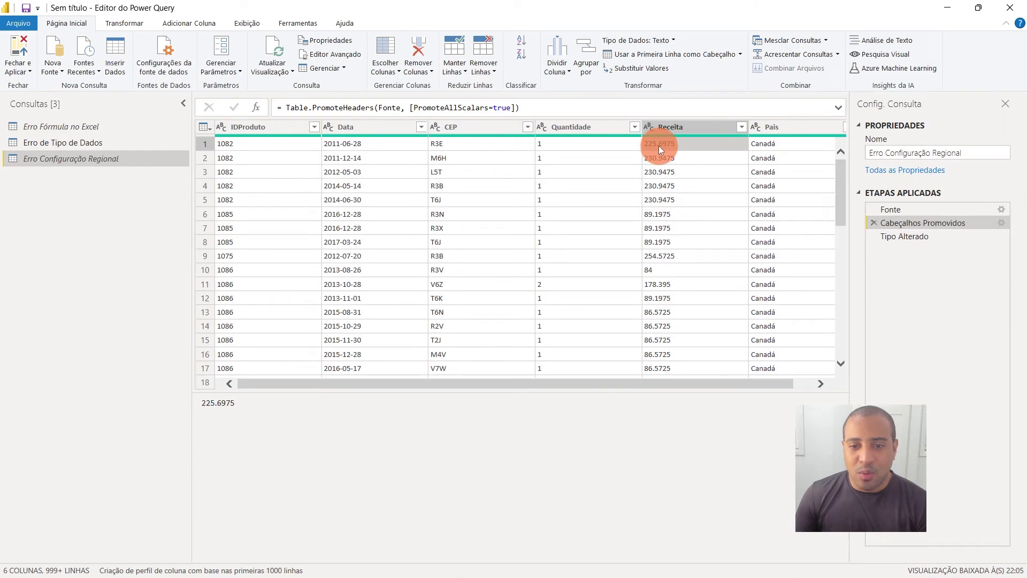
click(681, 200)
scroll(681, 199, down, 7)
click(692, 220)
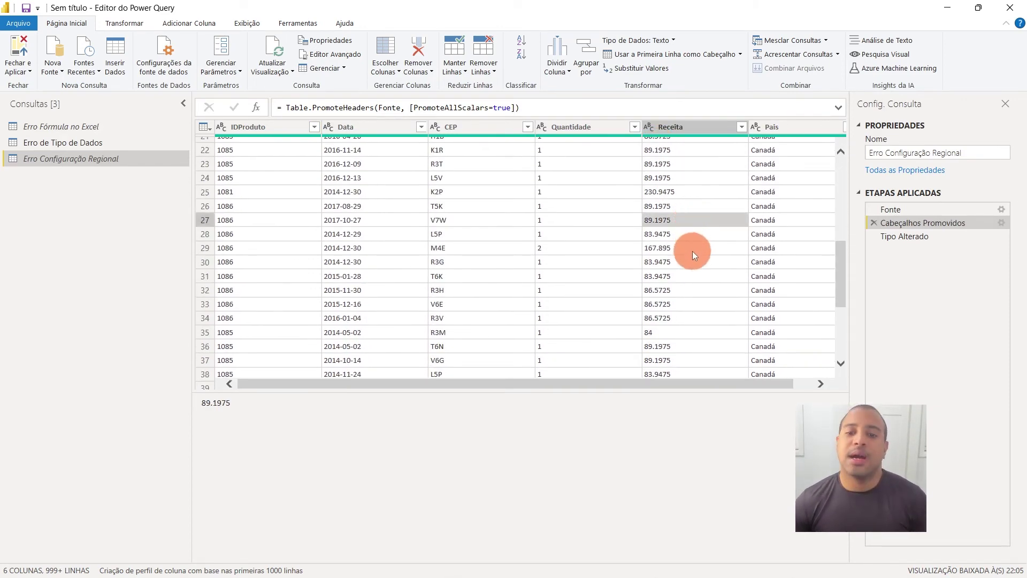
scroll(696, 246, up, 7)
click(704, 171)
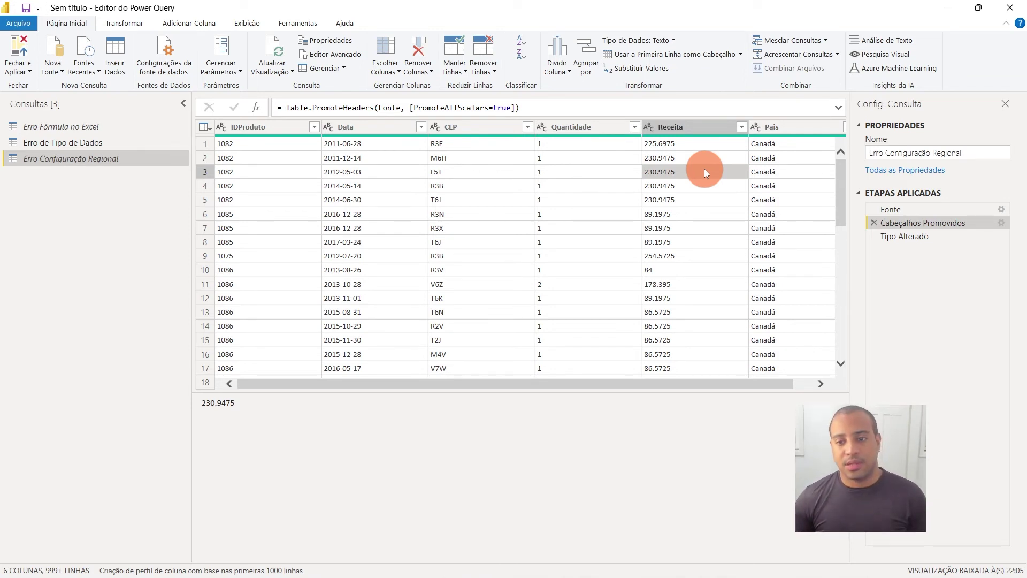
click(921, 238)
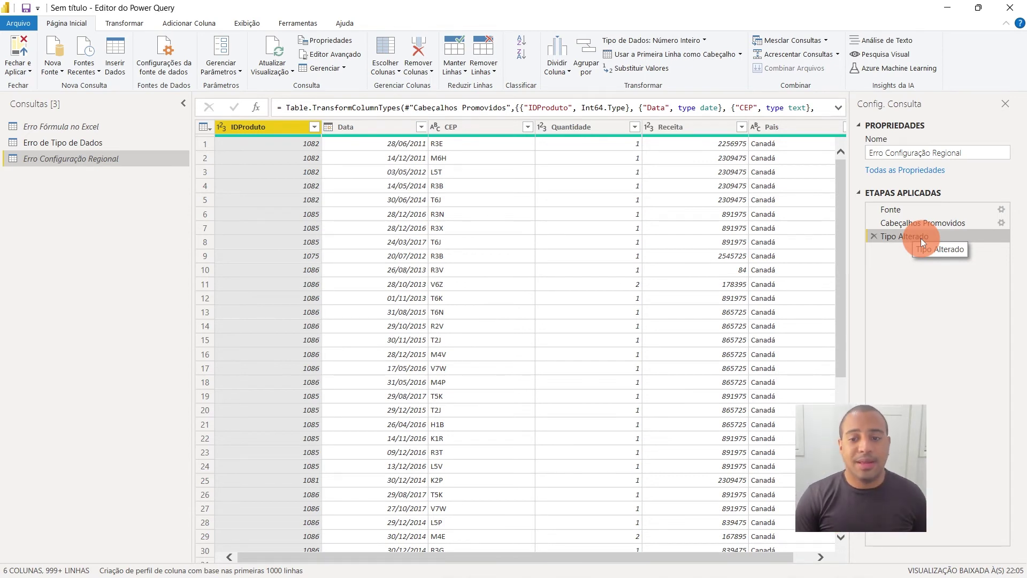
click(713, 148)
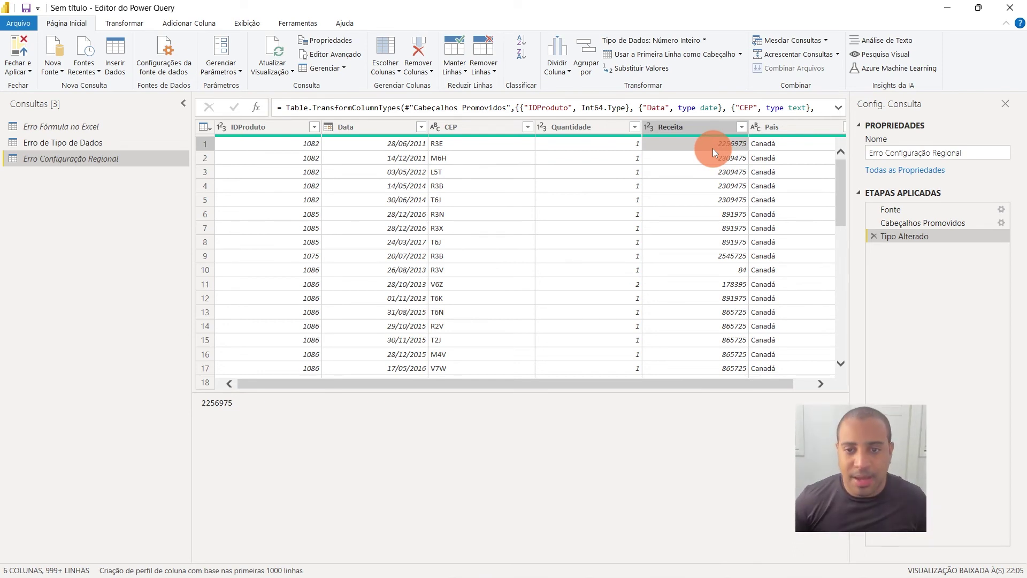
Change Receita to Texto, replacing the existing type conversion
click(651, 126)
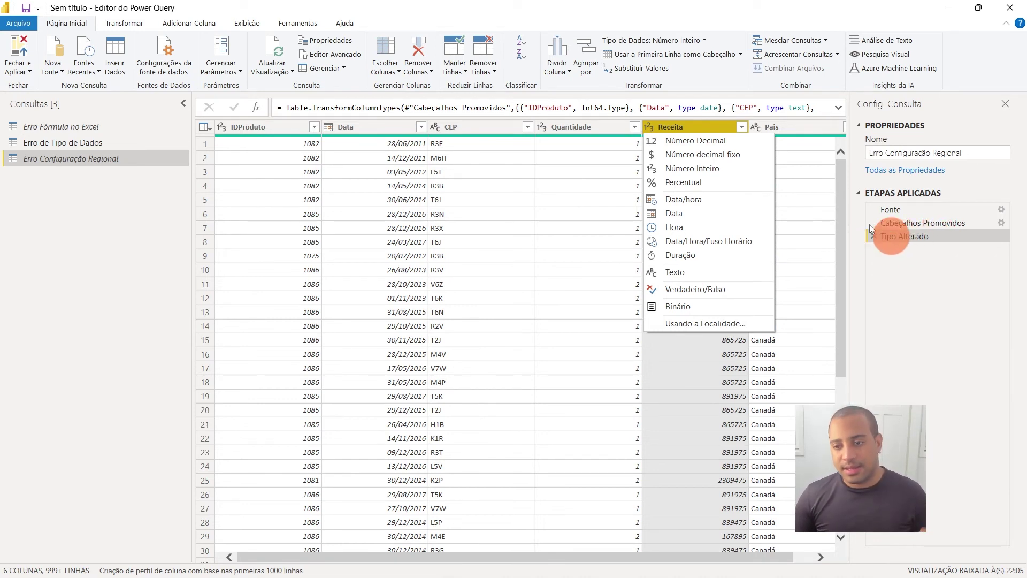
click(694, 272)
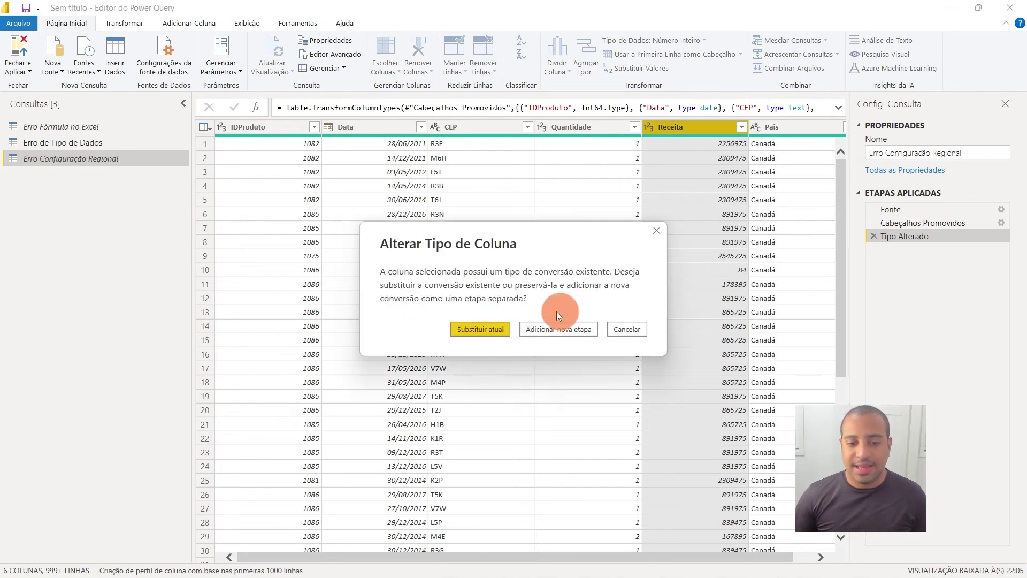
click(475, 328)
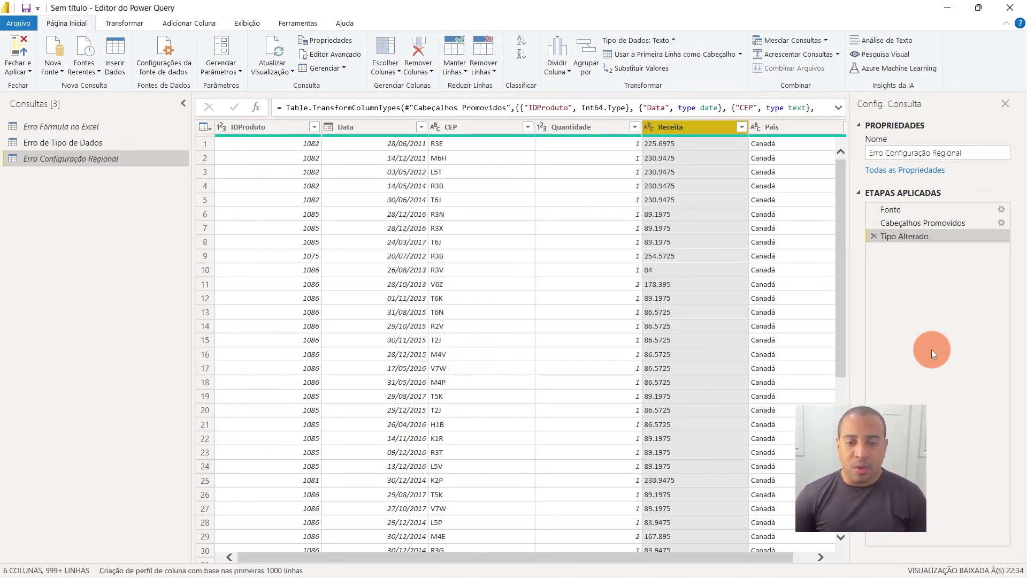
Verify Receita values now read as decimals like 225.6975 and 230.9475
click(667, 145)
click(667, 157)
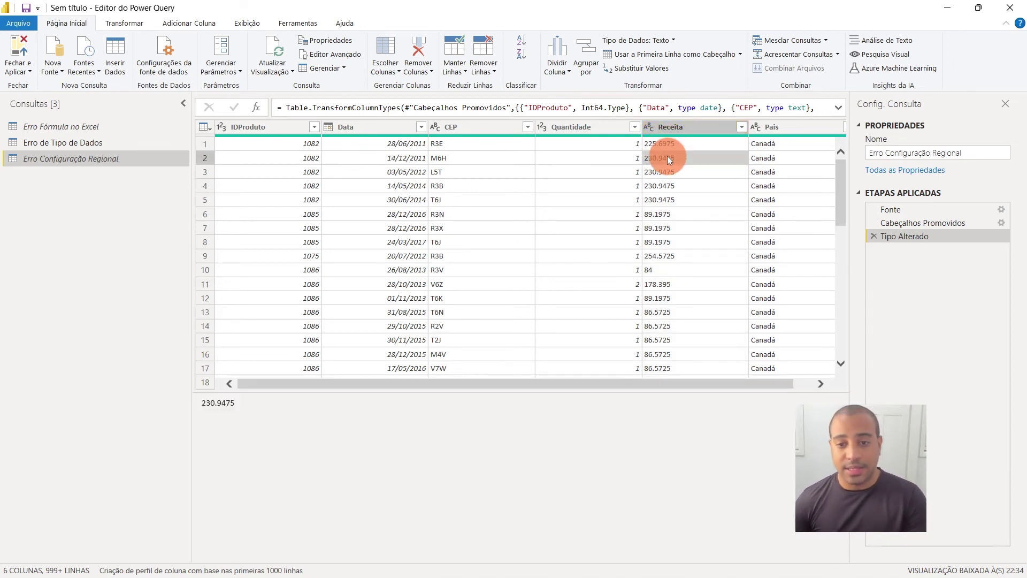
click(666, 173)
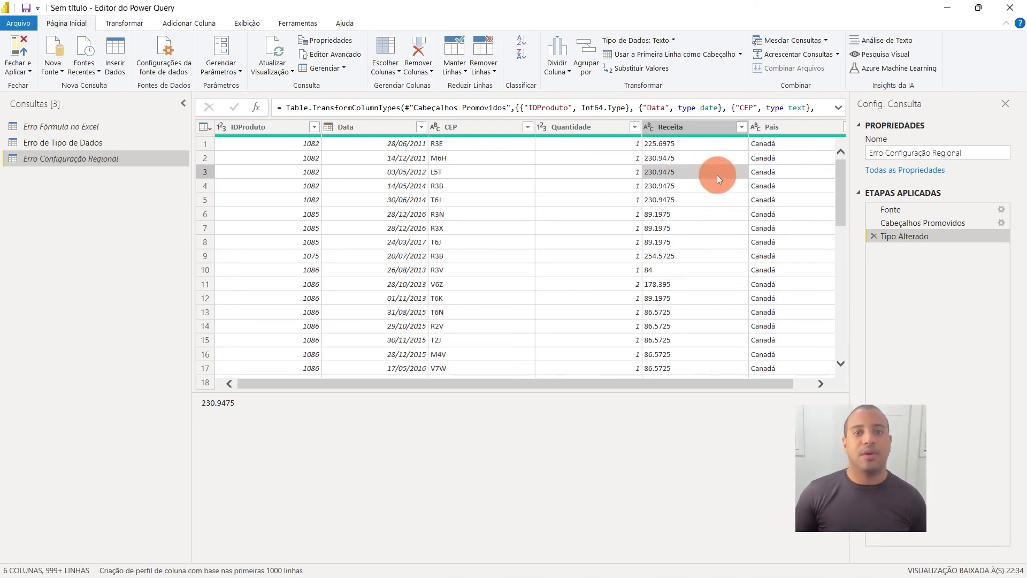
click(683, 145)
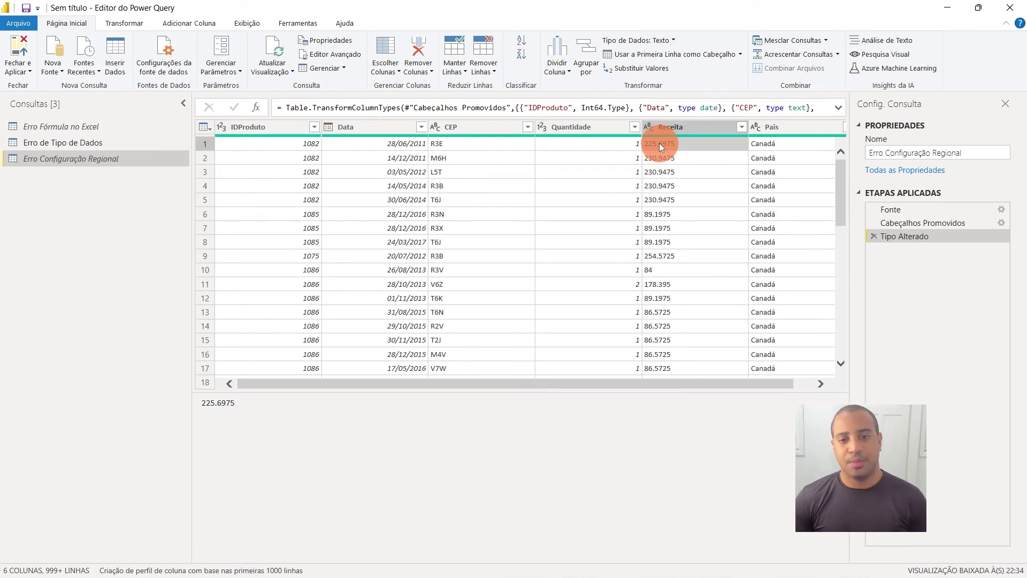
click(649, 128)
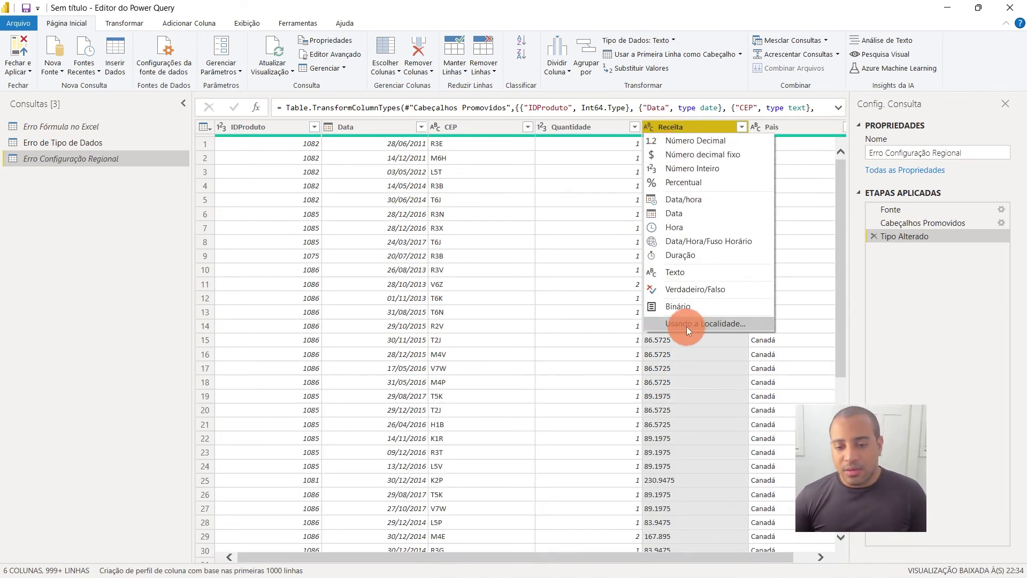
Convert Receita to Número Decimal using the Inglês (Estados Unidos) locale
click(733, 323)
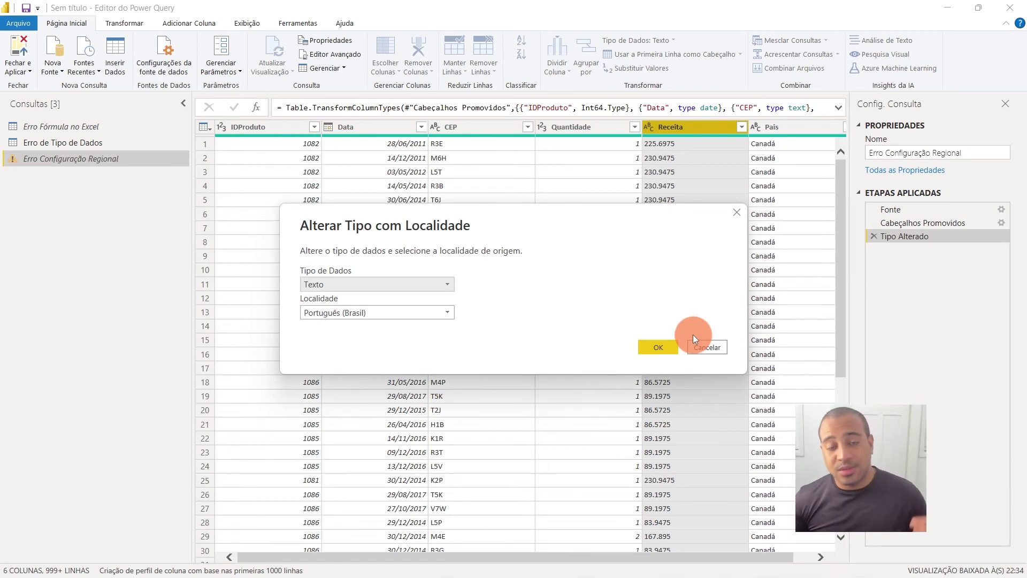
click(341, 284)
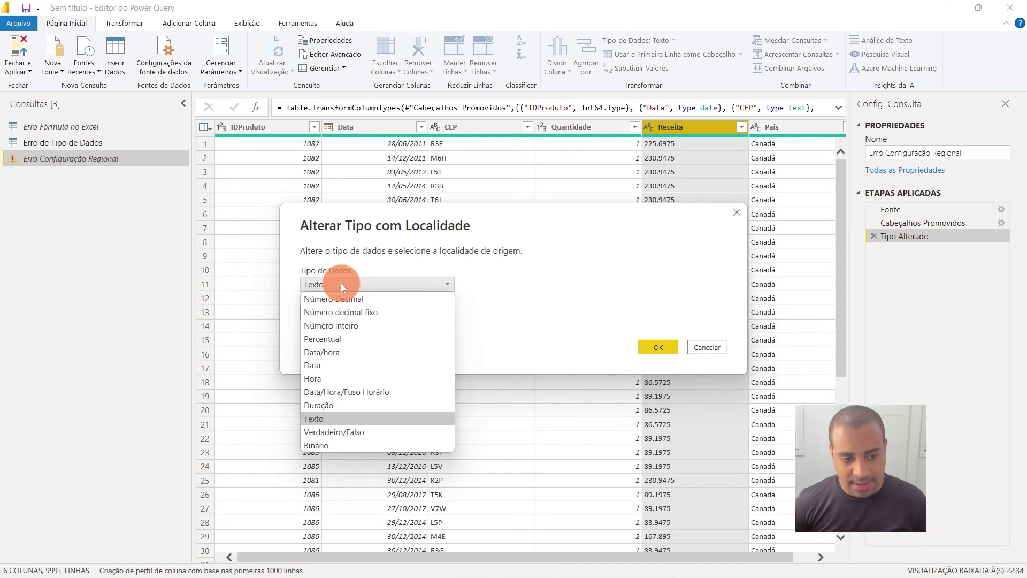
click(348, 297)
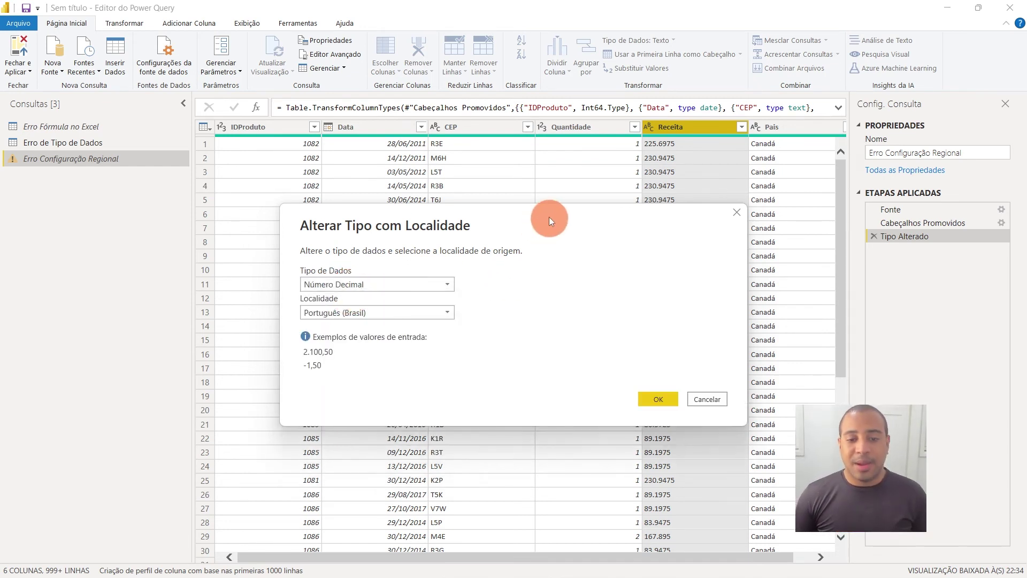
drag(550, 217, 576, 270)
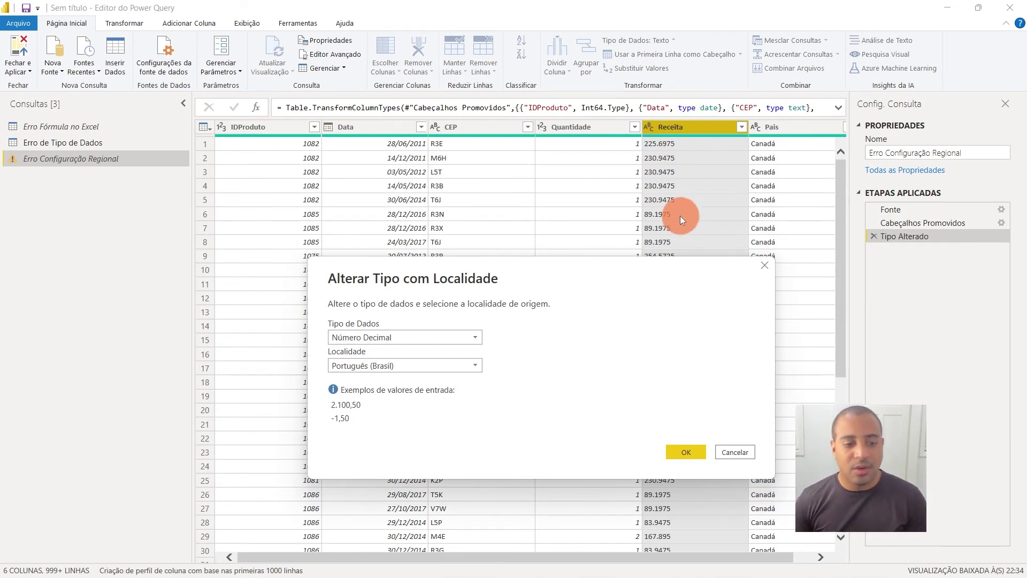
mouse_move(534, 285)
mouse_down()
mouse_move(535, 232)
mouse_move(483, 181)
mouse_up()
click(314, 263)
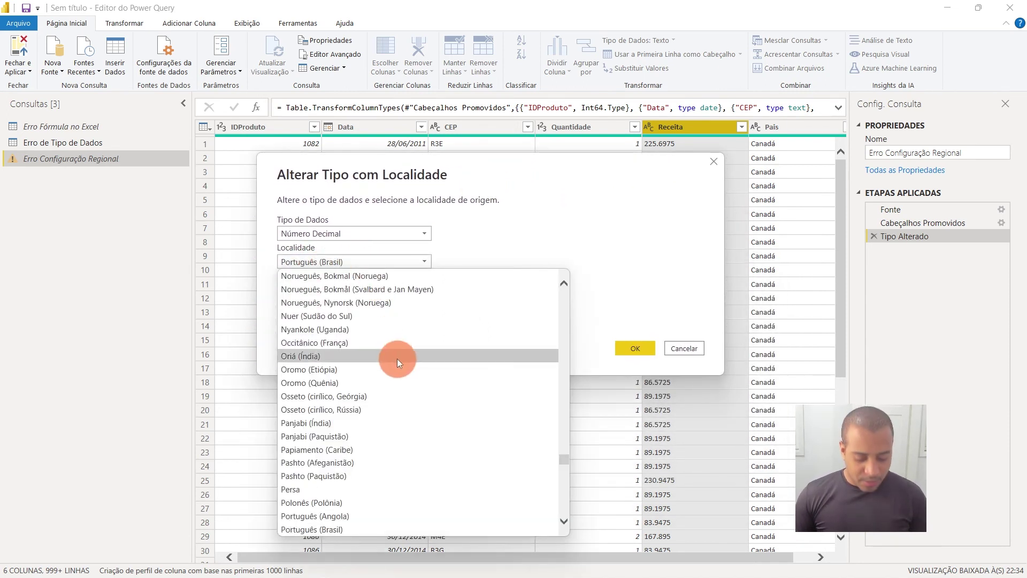
scroll(393, 352, up, 15)
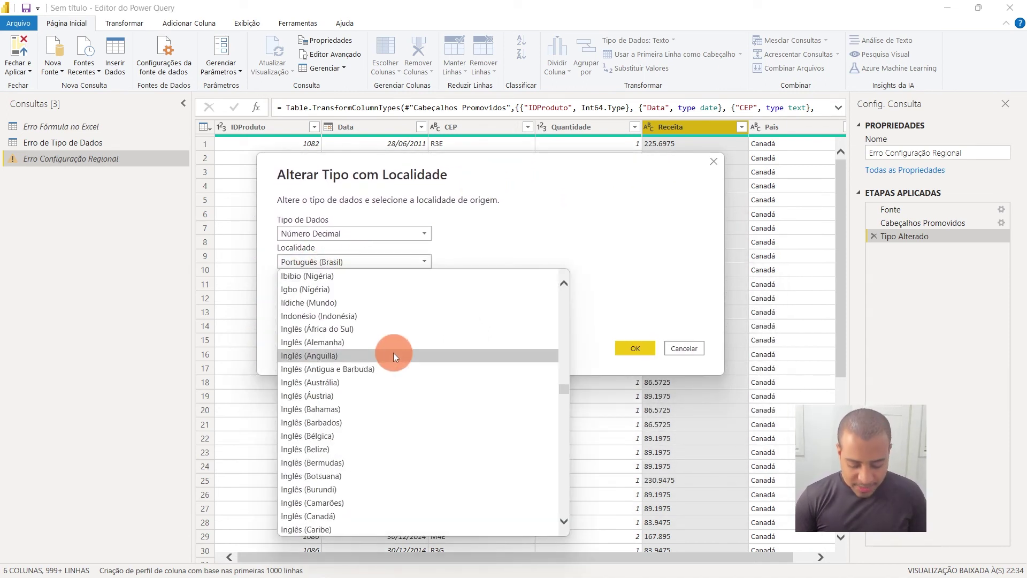
scroll(369, 347, down, 2)
scroll(375, 305, down, 1)
scroll(391, 422, down, 2)
scroll(391, 423, down, 1)
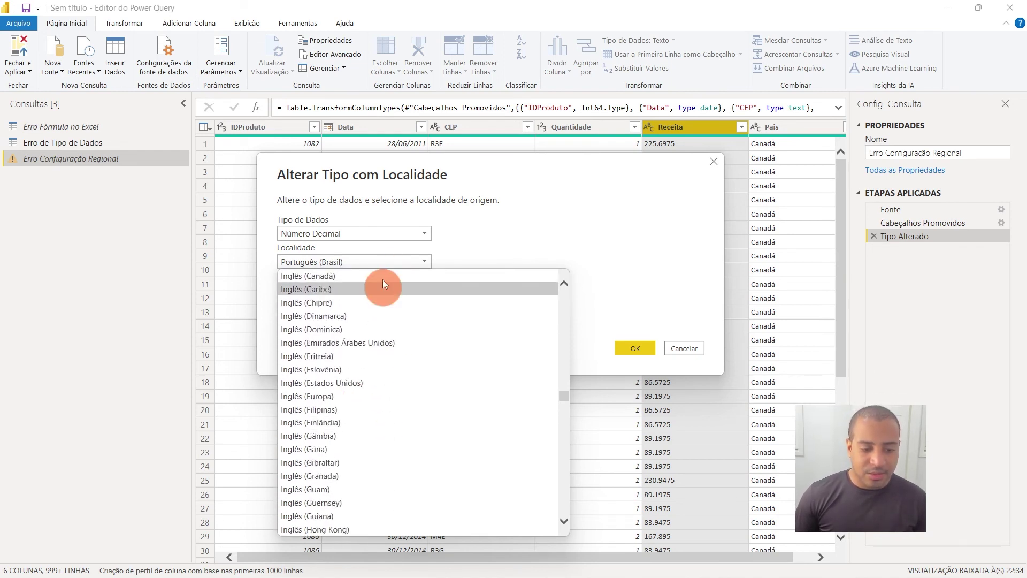
click(391, 382)
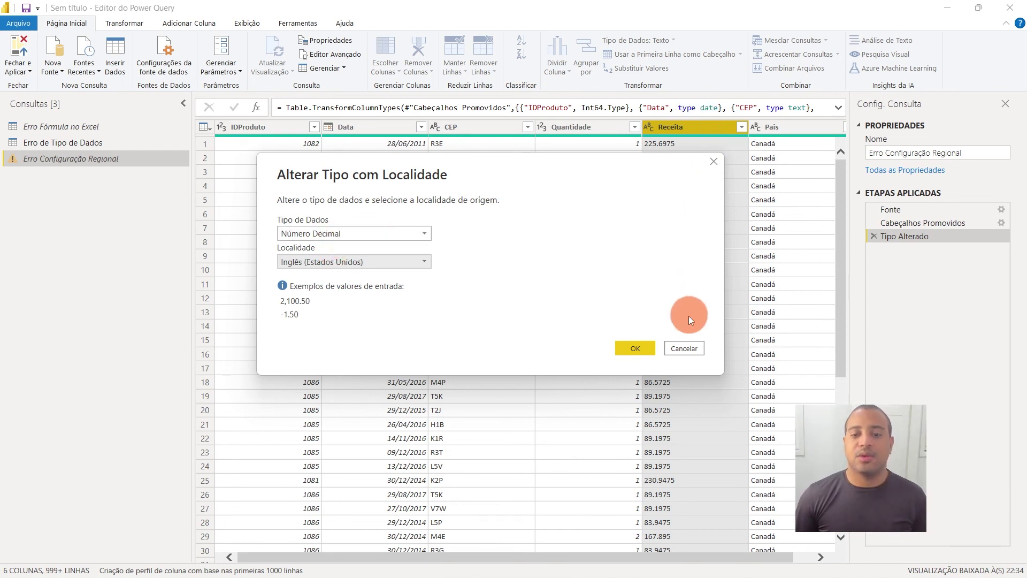
click(652, 345)
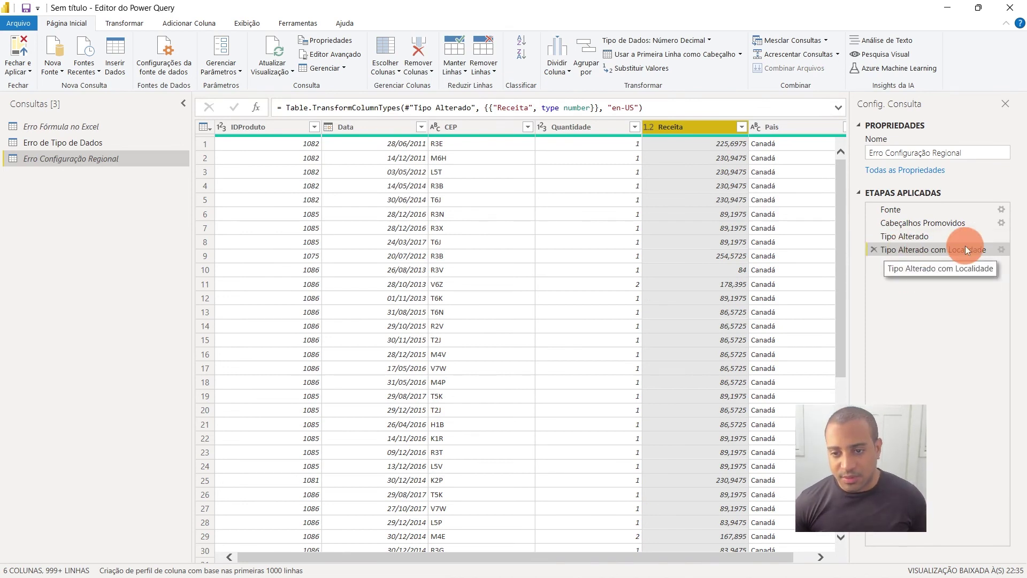
click(729, 158)
scroll(707, 258, down, 2)
scroll(705, 259, down, 2)
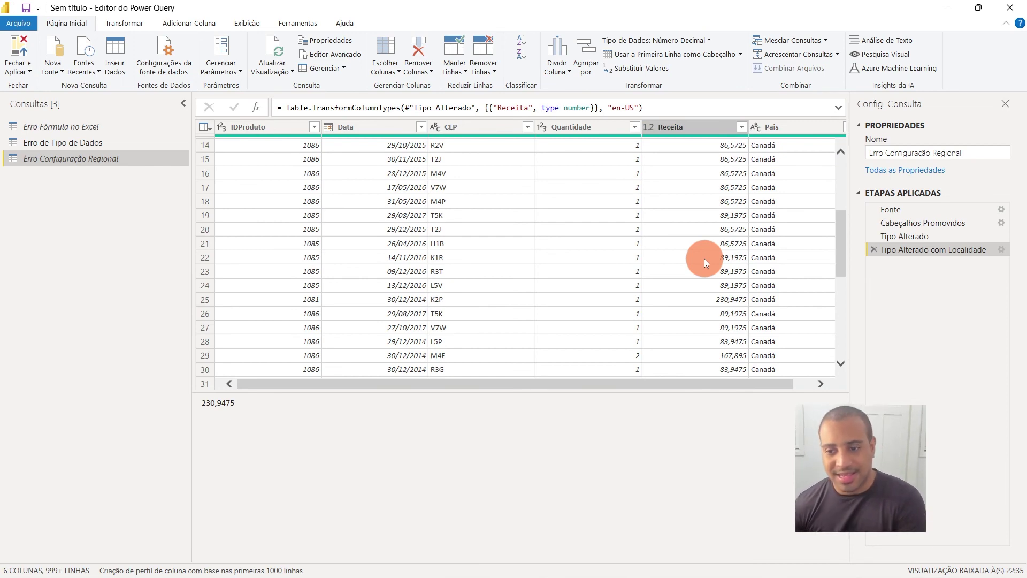
click(957, 235)
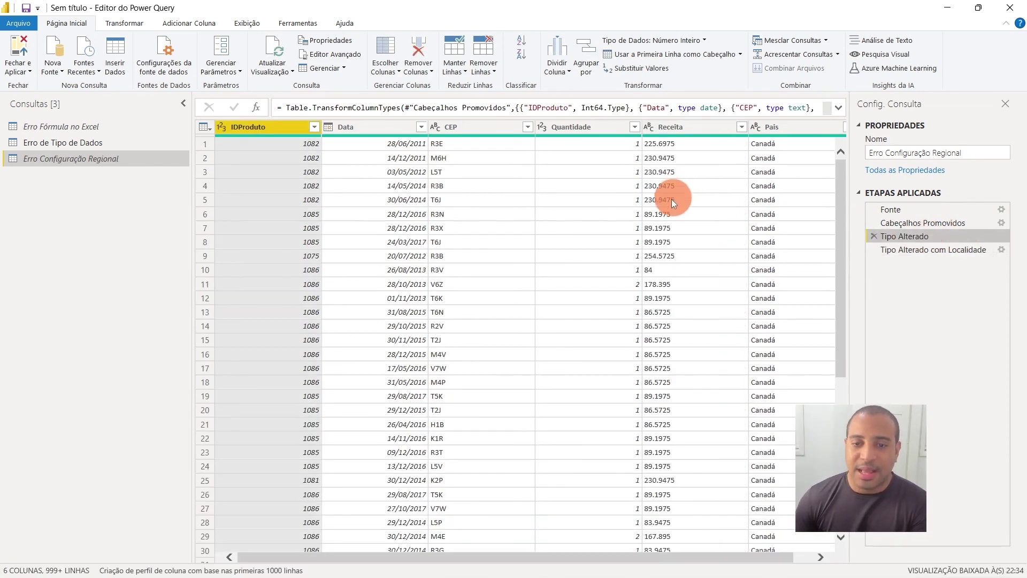
click(673, 199)
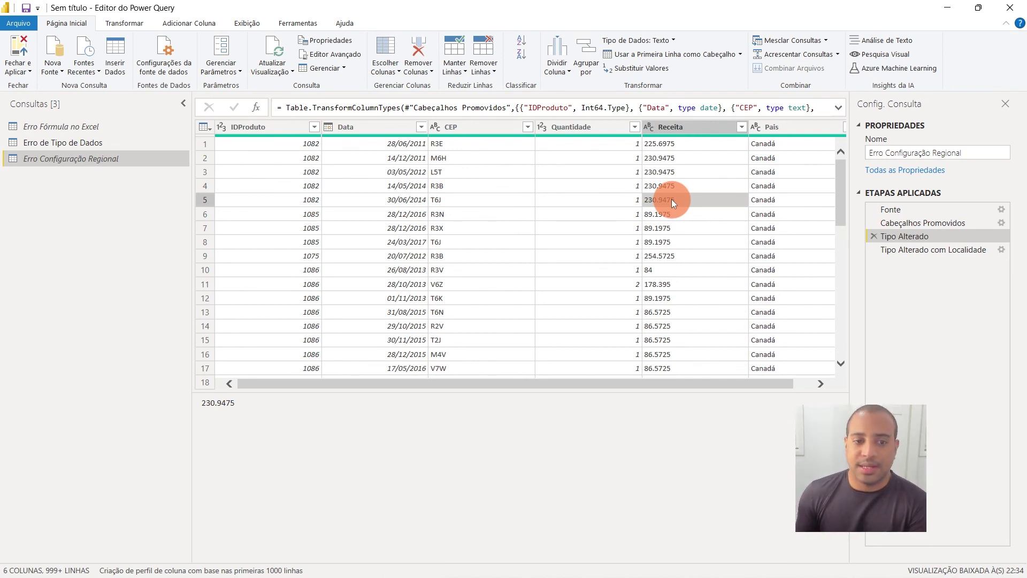
click(905, 250)
click(732, 216)
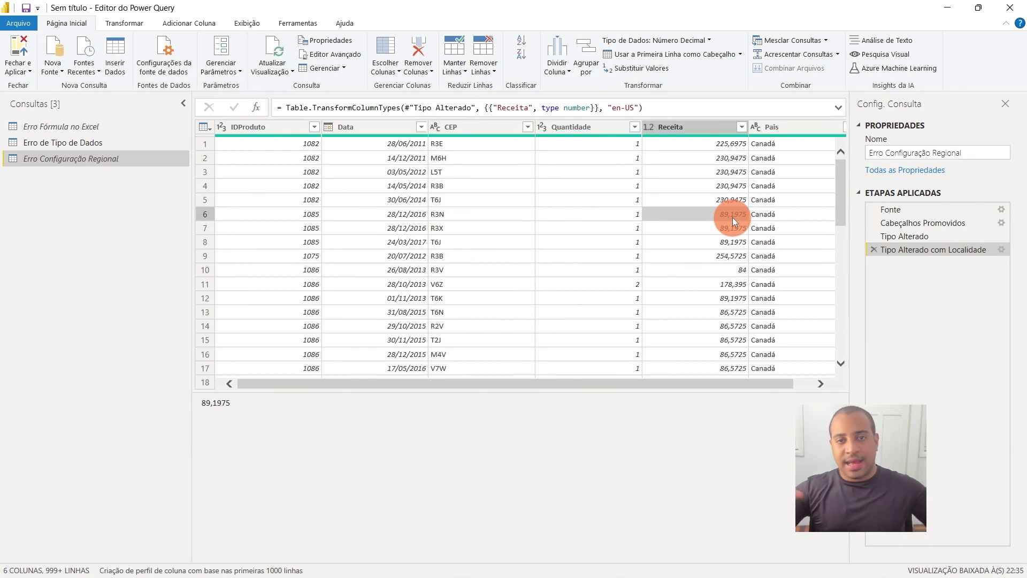
click(702, 190)
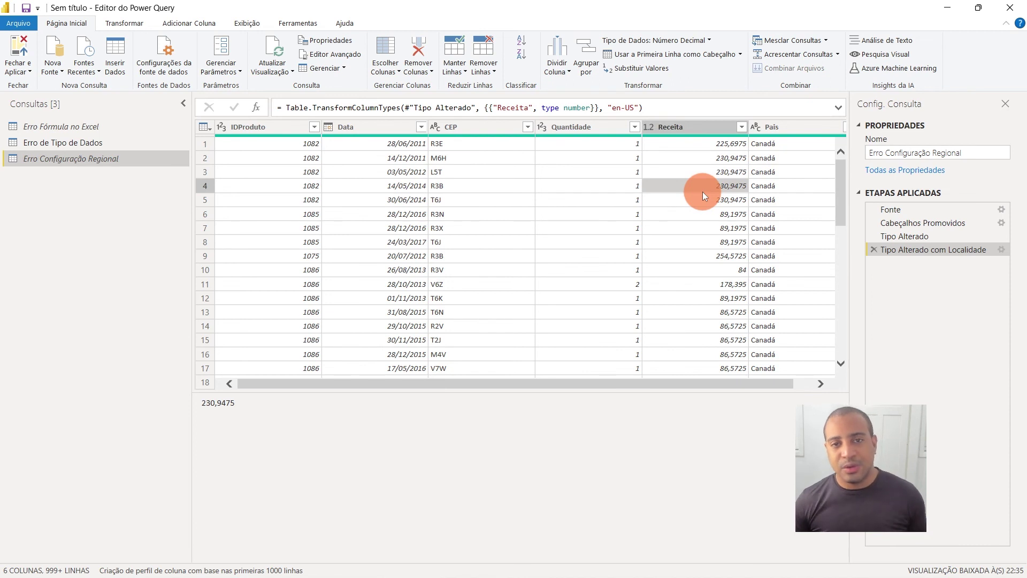
click(678, 123)
click(706, 192)
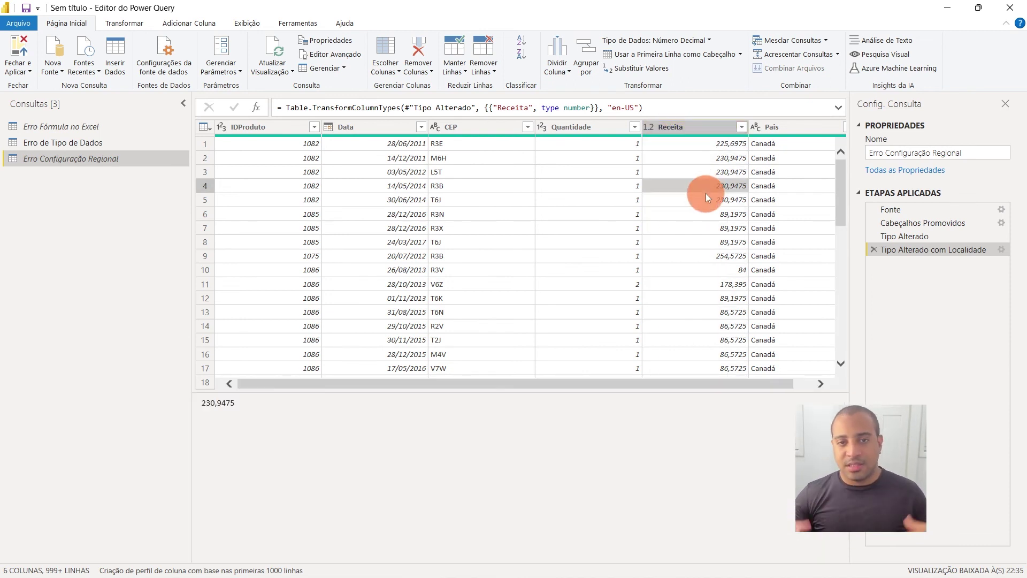